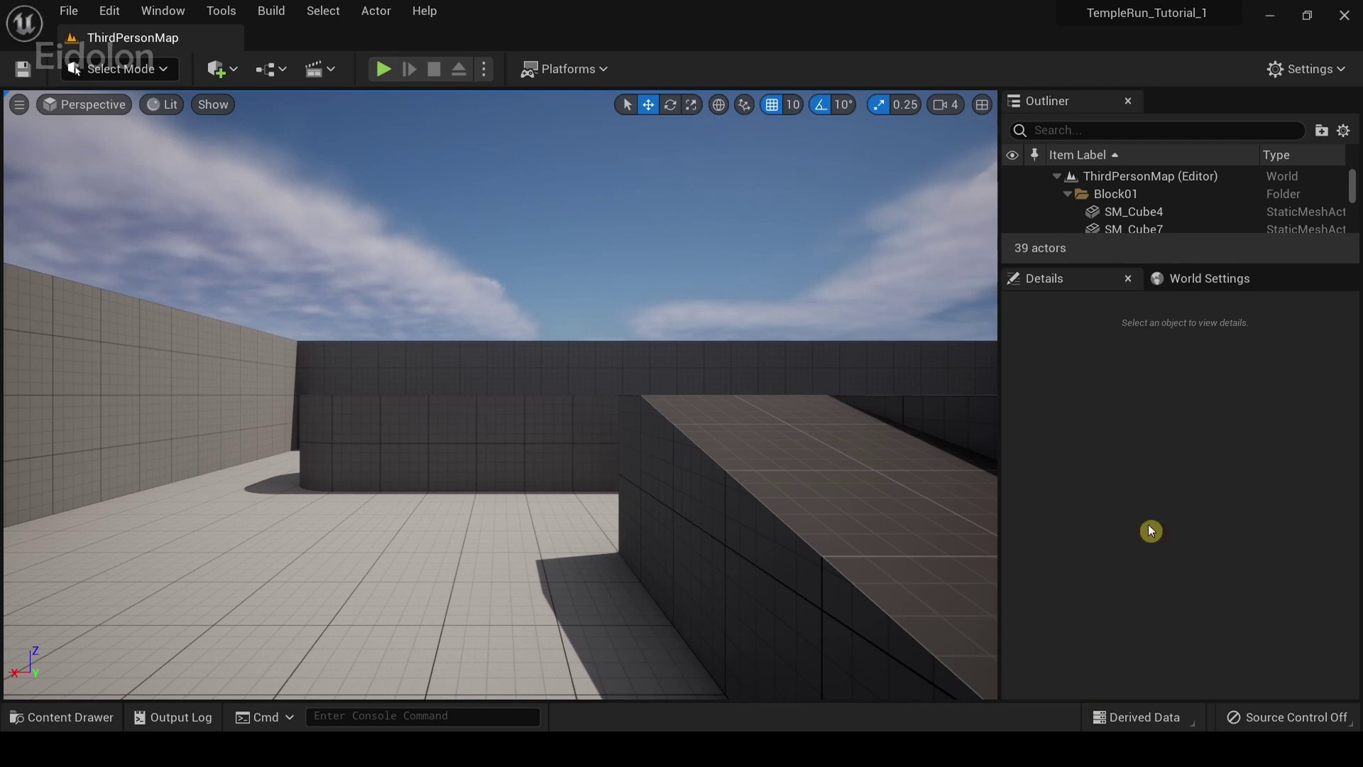
# - Create an Actor-based Blueprint class named BP_GroundTile in the ThirdPerson Blueprints folder
pyautogui.hotkey('ctrl', 'space')
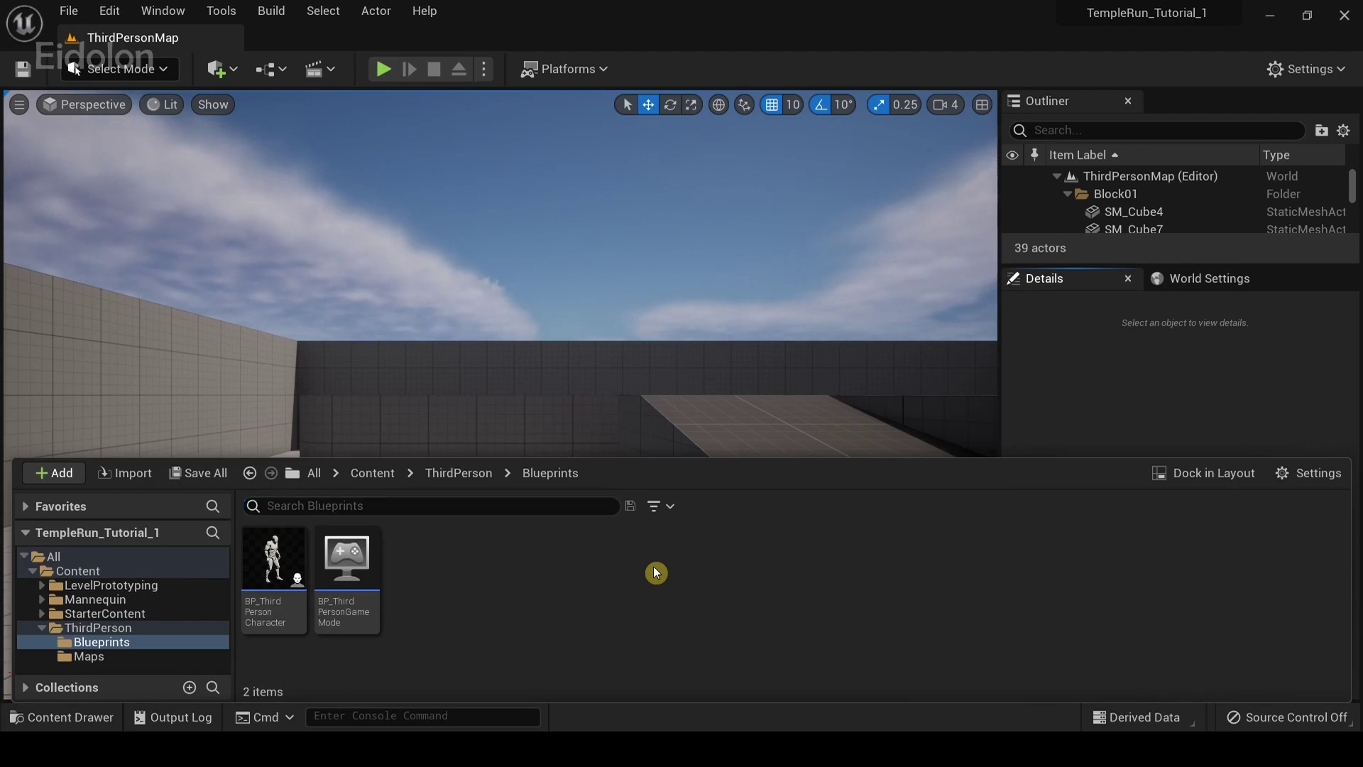
pyautogui.rightClick(655, 572)
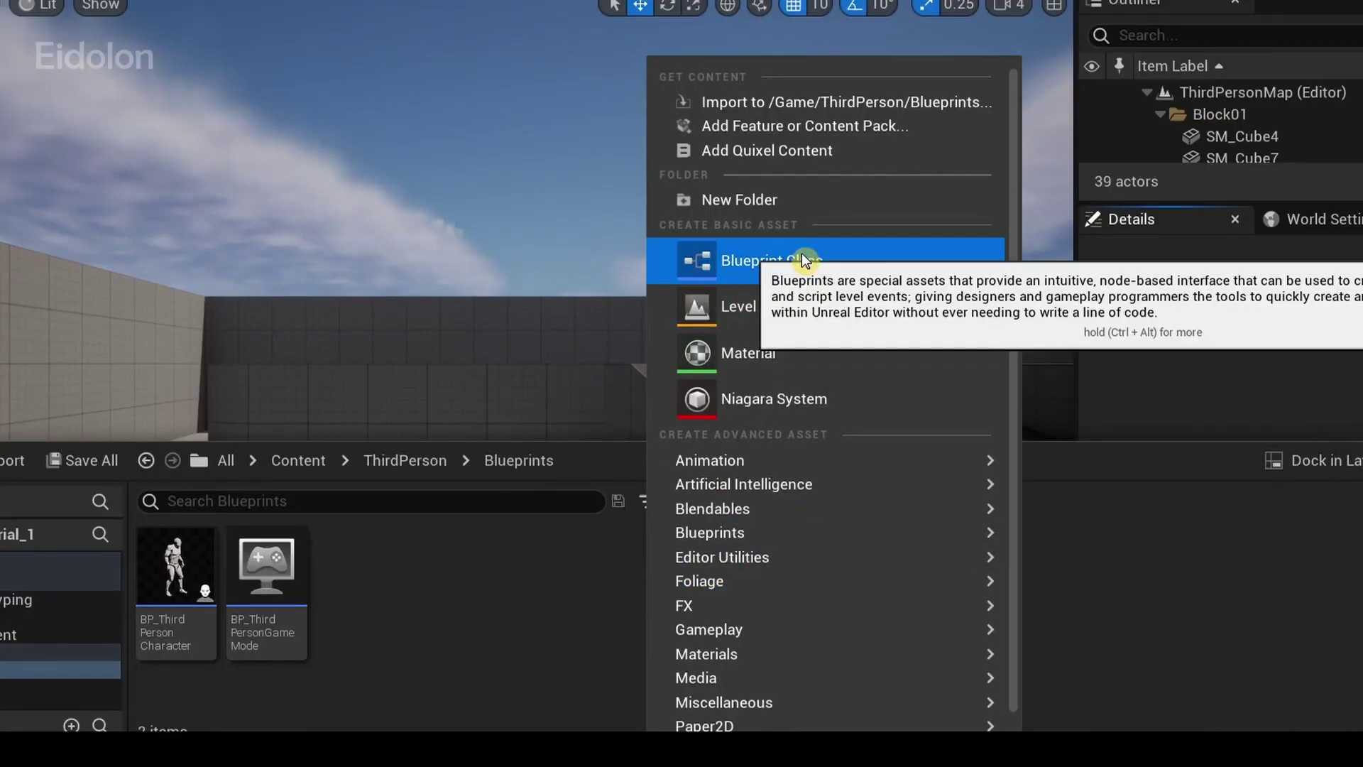
pyautogui.click(802, 265)
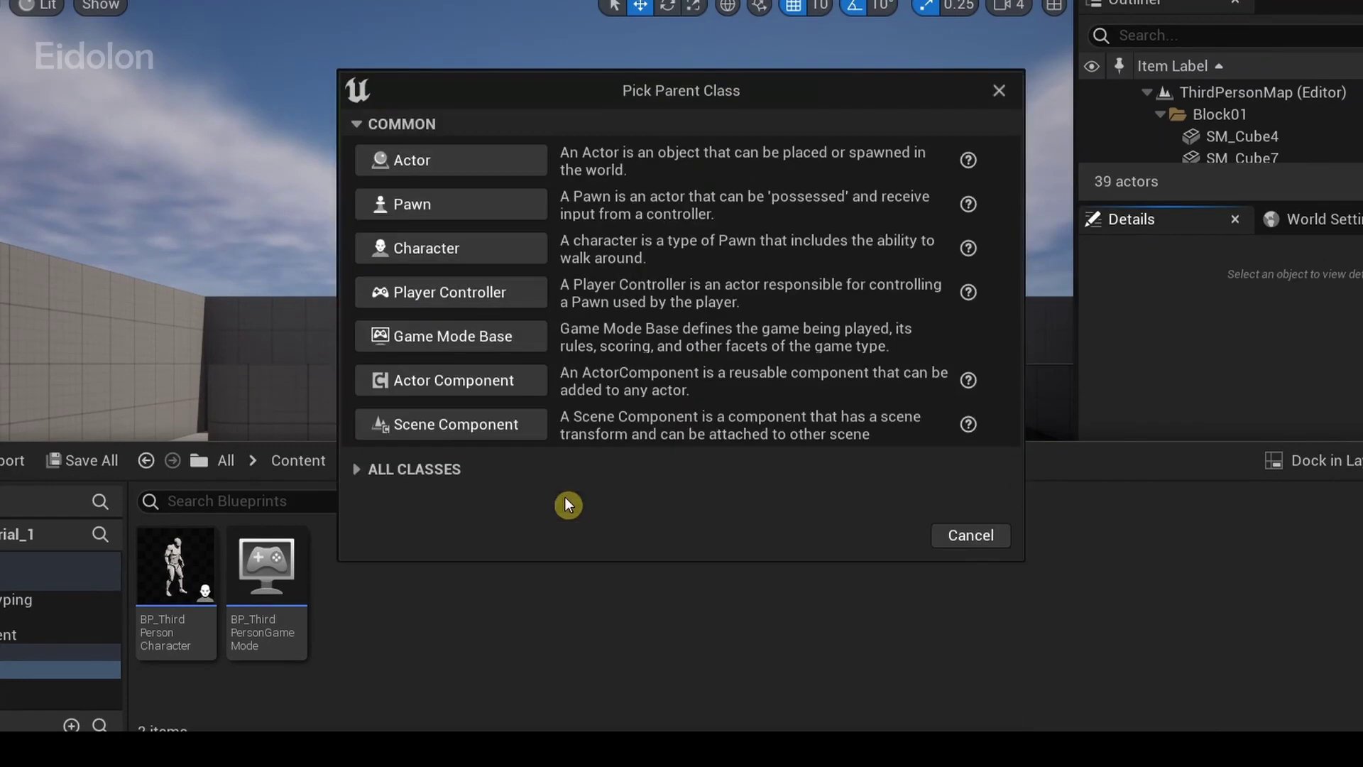
pyautogui.click(448, 159)
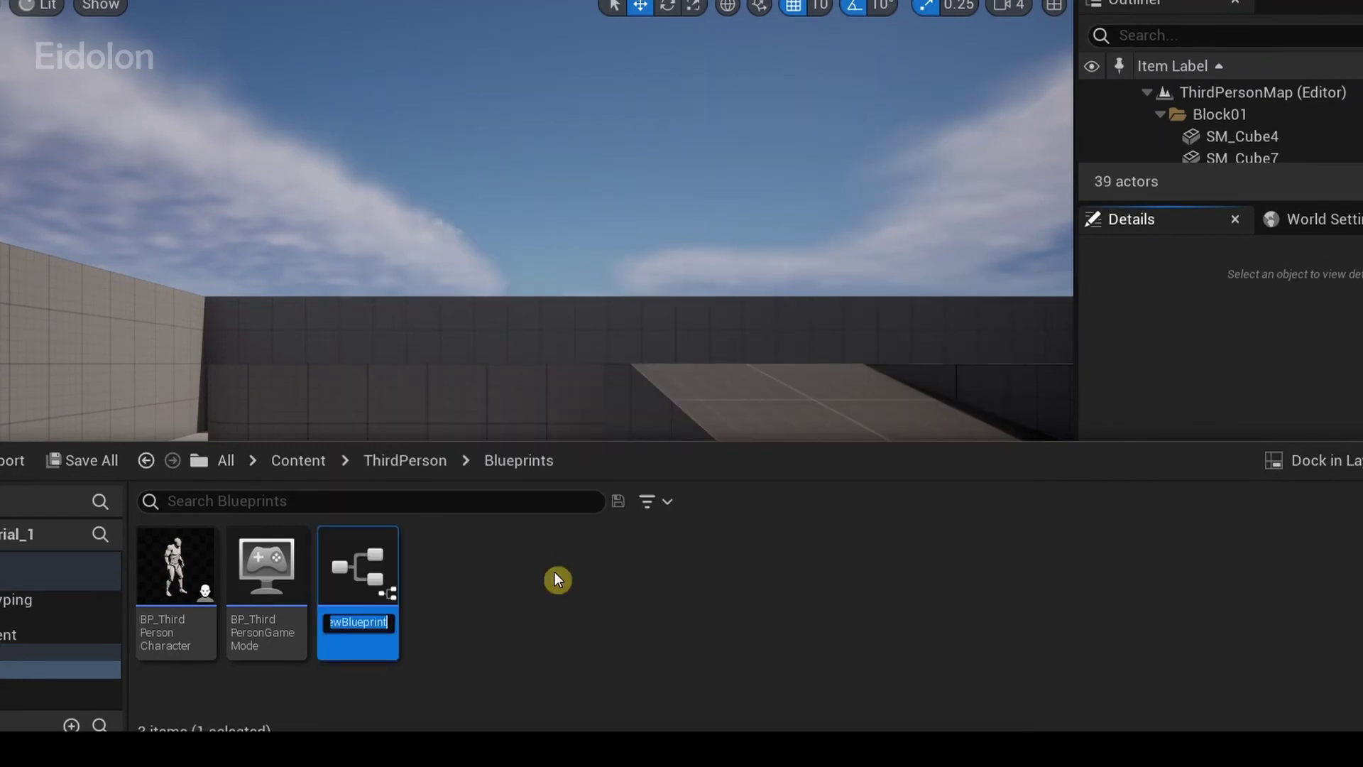
pyautogui.press('BackSpace')
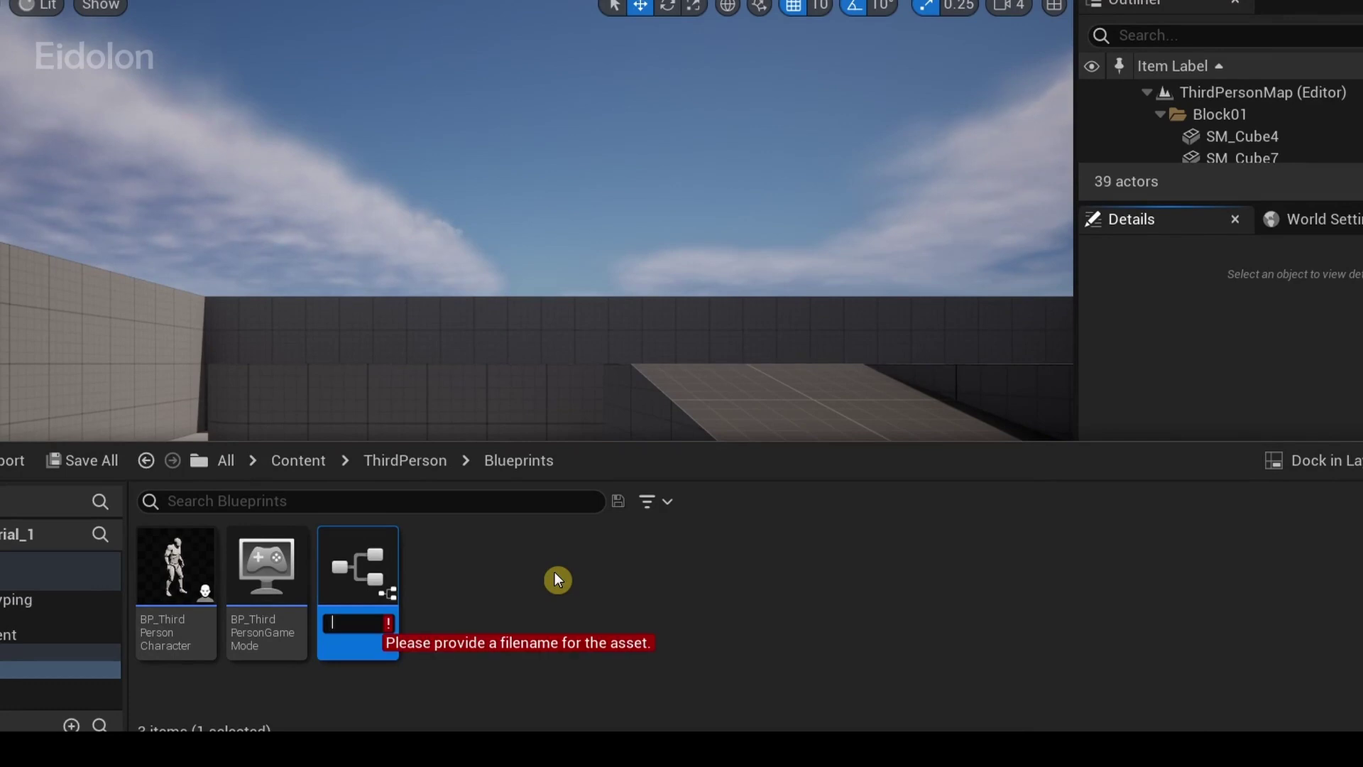
pyautogui.write('BP_')
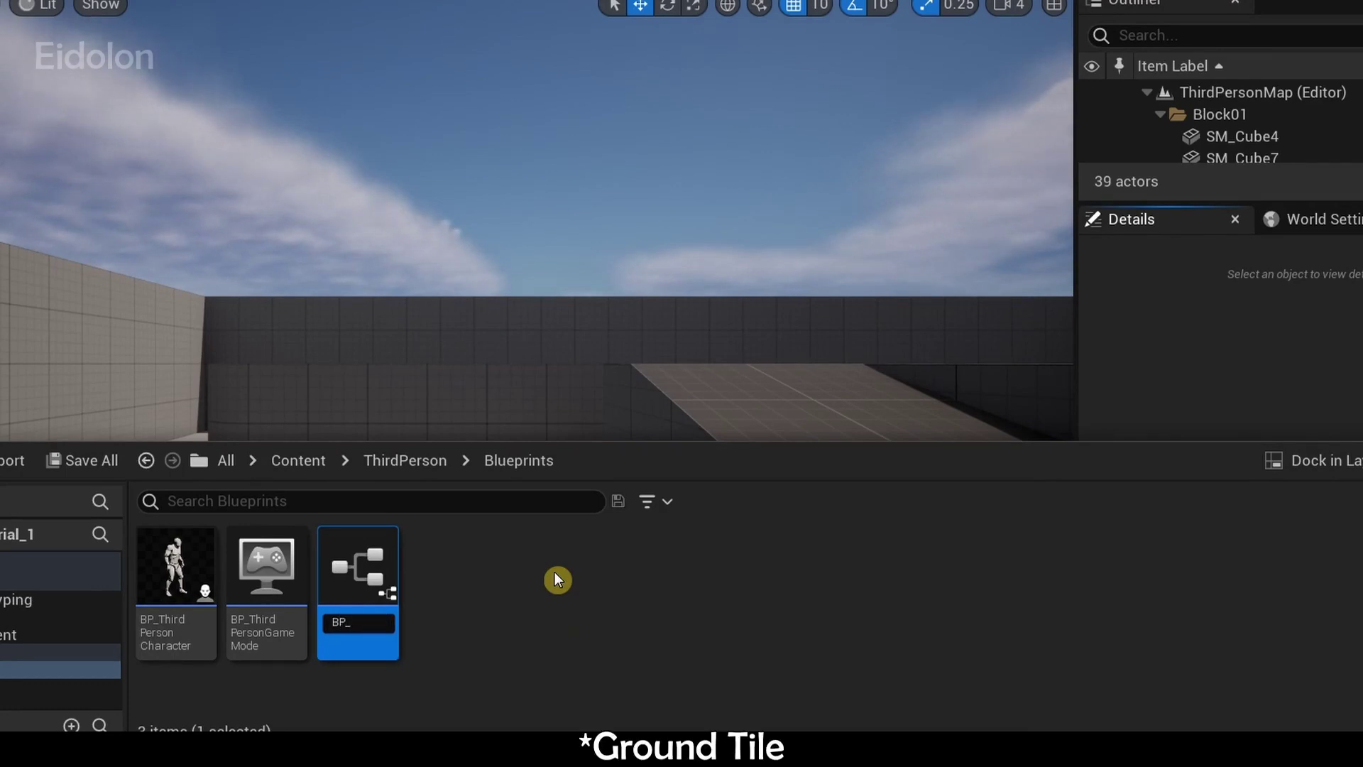
pyautogui.write('GroundTile')
pyautogui.press('Return')
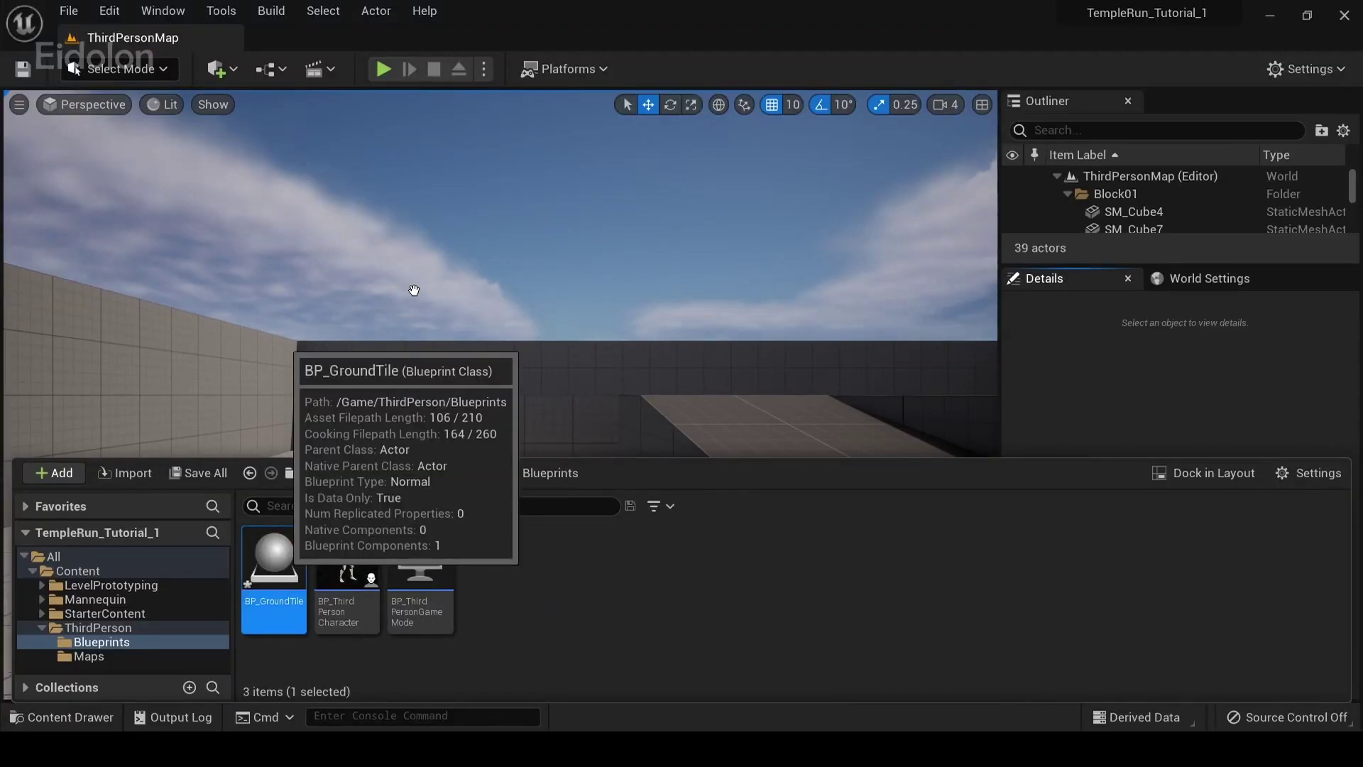
# - Open the BP_GroundTile blueprint, add a Scene component, and make it replace the default scene root
pyautogui.doubleClick(274, 568)
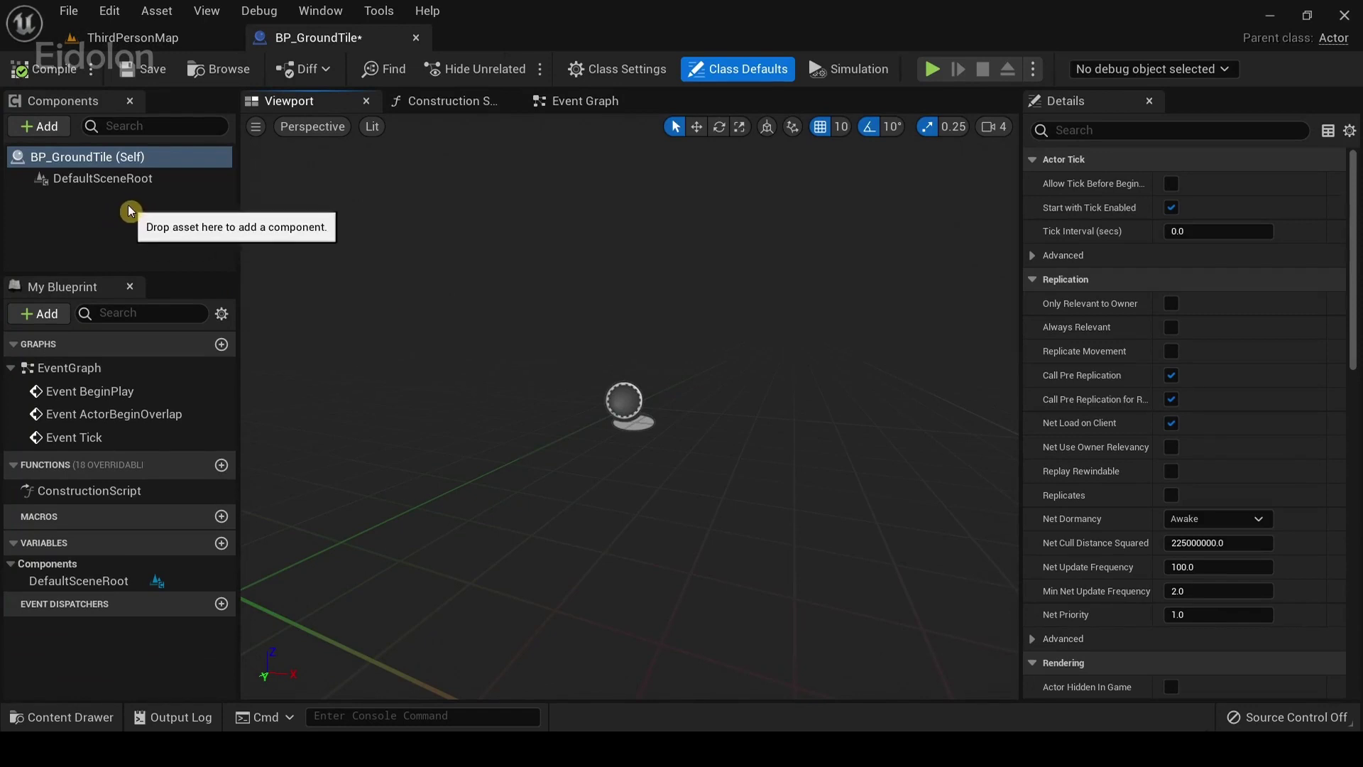
pyautogui.click(106, 179)
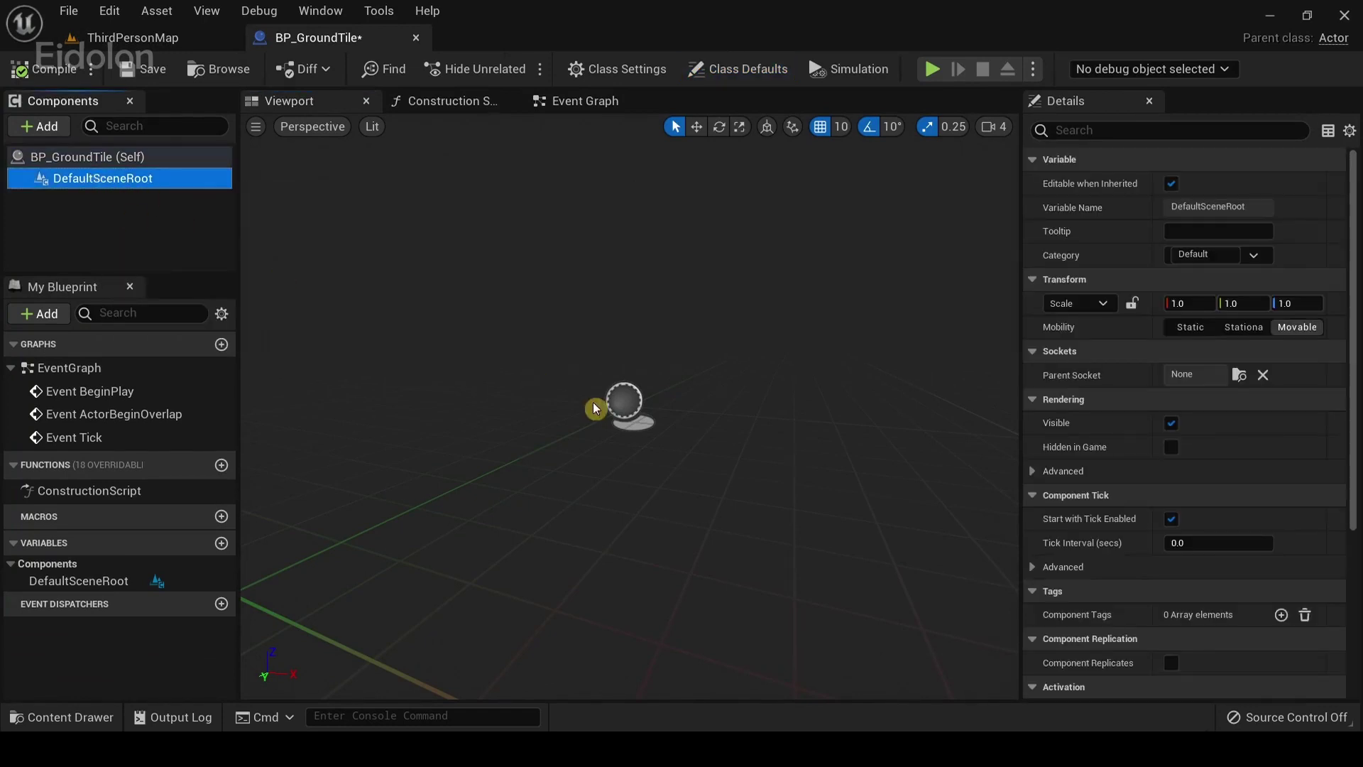
pyautogui.moveTo(633, 402); pyautogui.dragTo(647, 422)
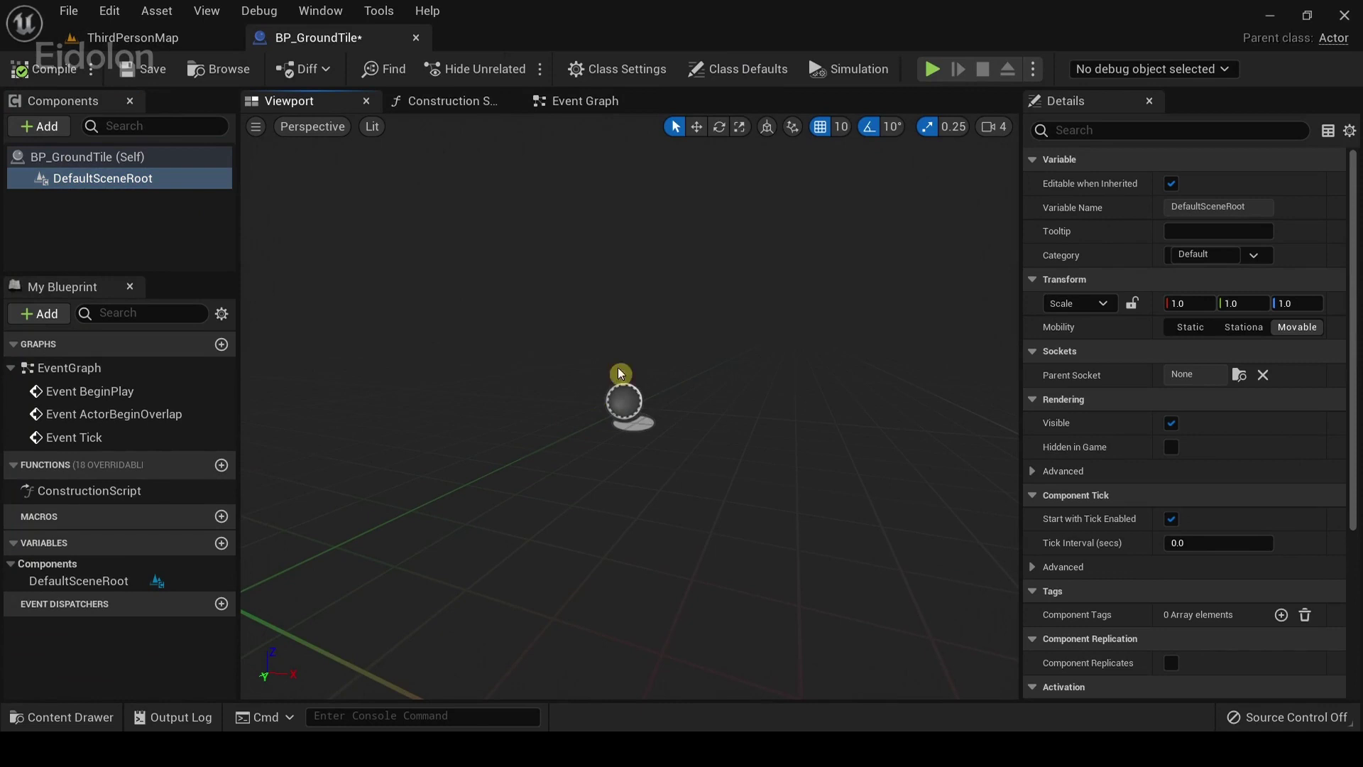
pyautogui.moveTo(619, 373); pyautogui.dragTo(687, 392, button='right')
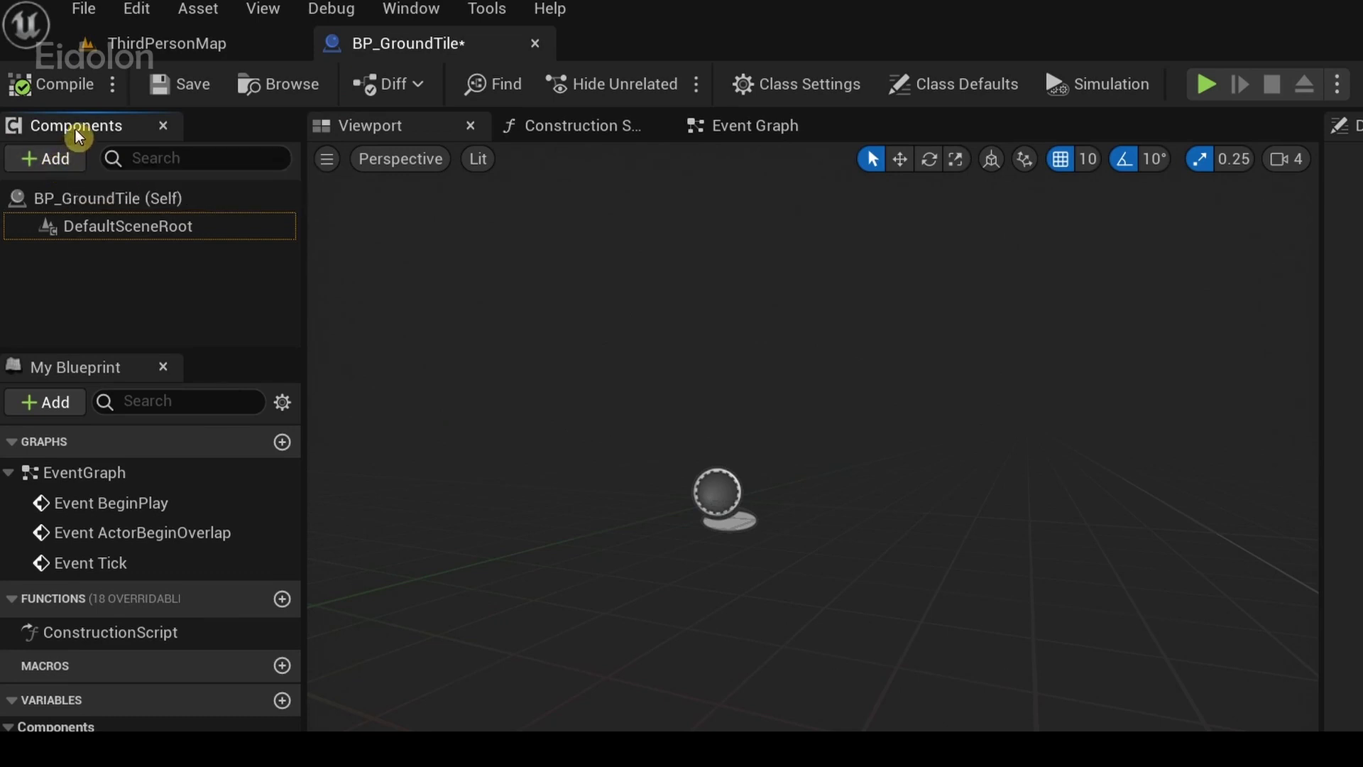
pyautogui.click(51, 158)
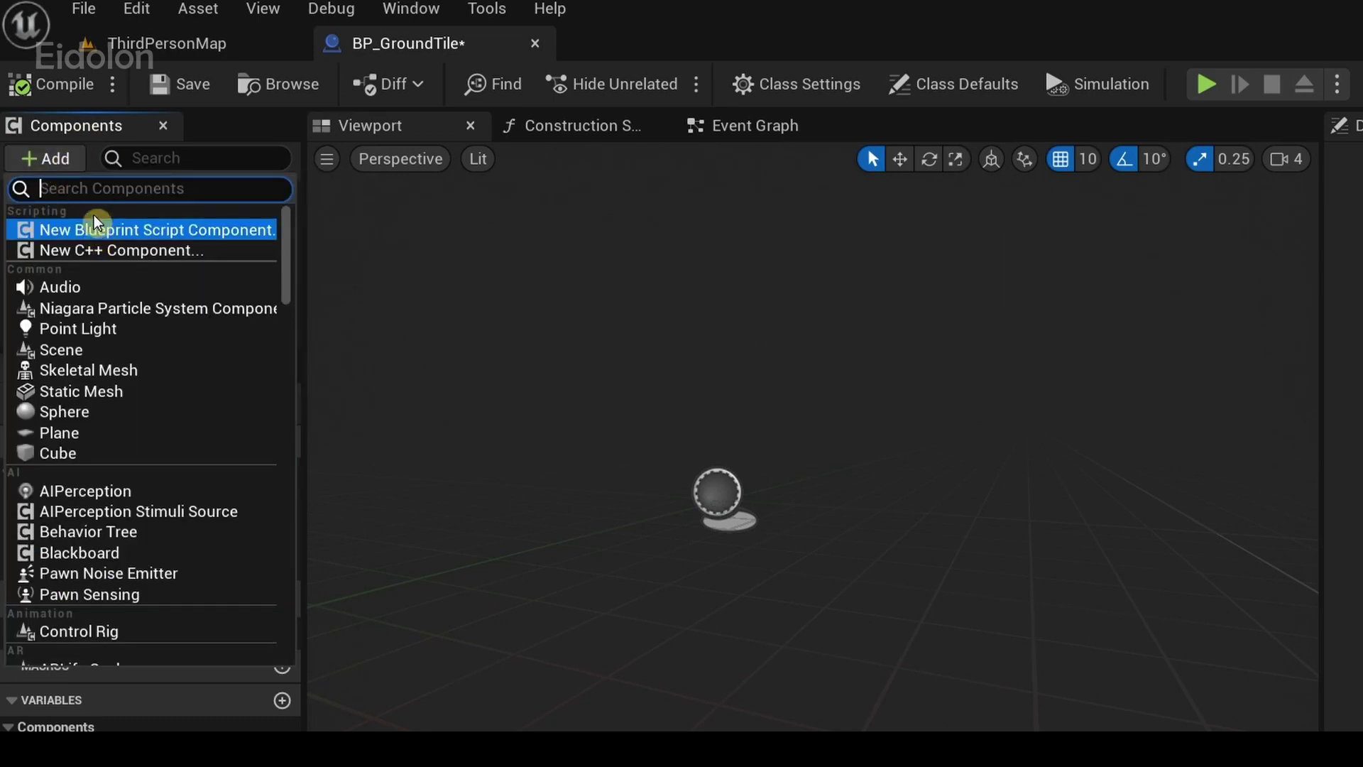
pyautogui.click(163, 350)
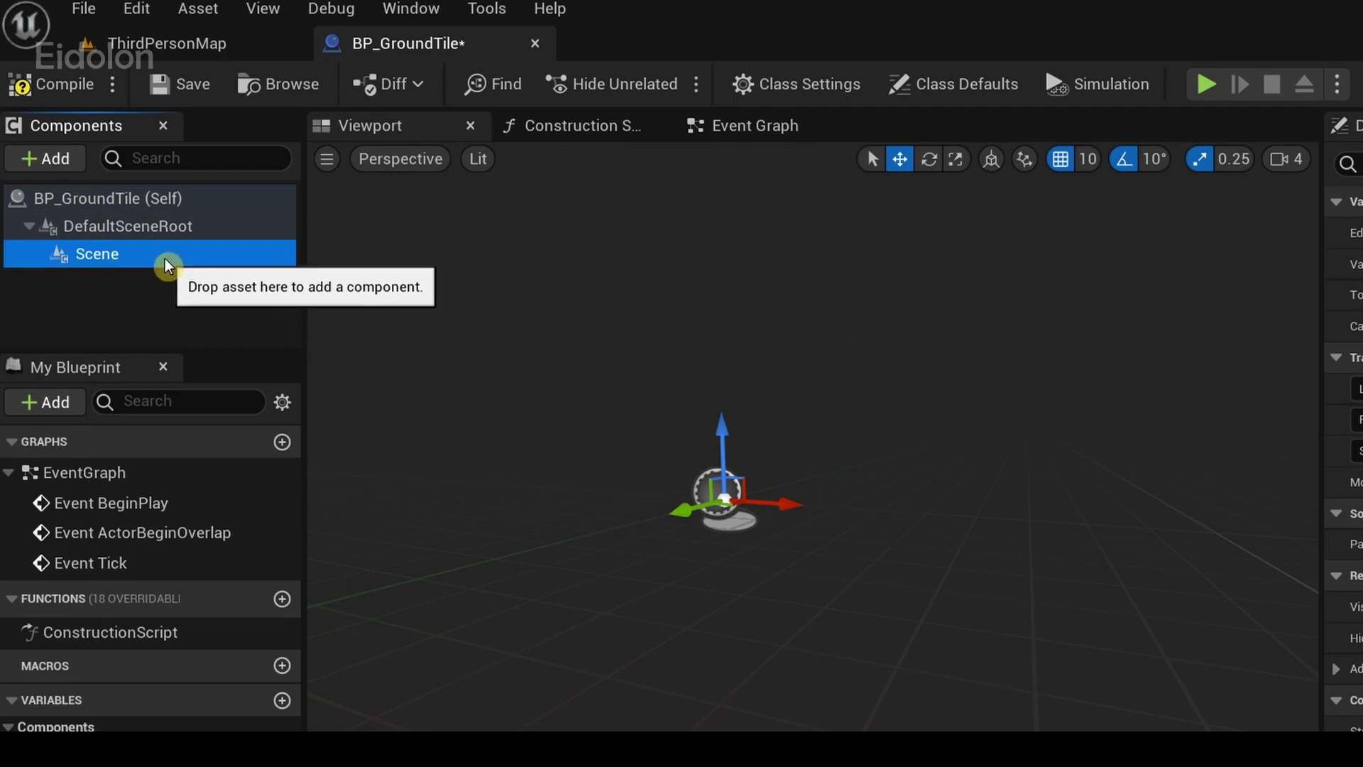
pyautogui.moveTo(147, 254)
pyautogui.mouseDown()
pyautogui.moveTo(176, 259)
pyautogui.moveTo(135, 235)
pyautogui.mouseUp()
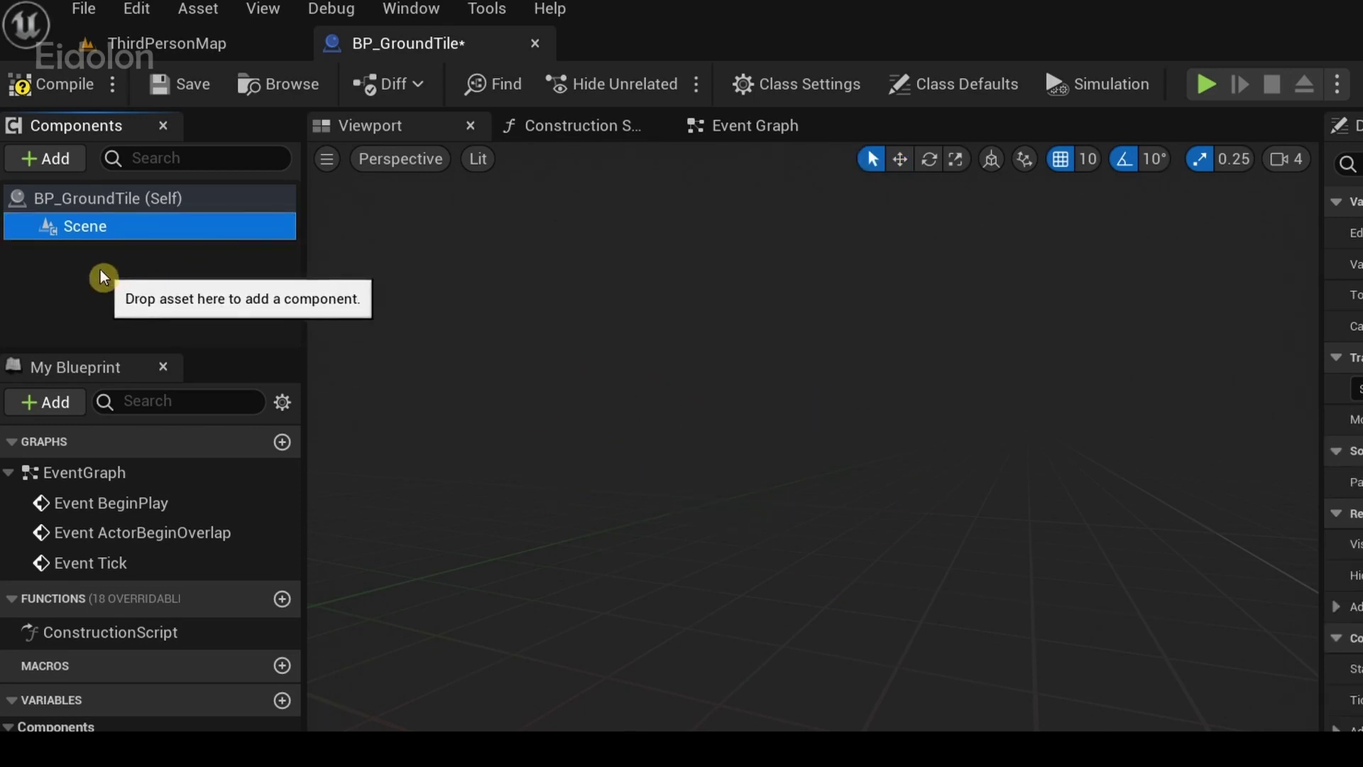
# - Add a Cube component under the Scene root and name it Ground
pyautogui.click(69, 159)
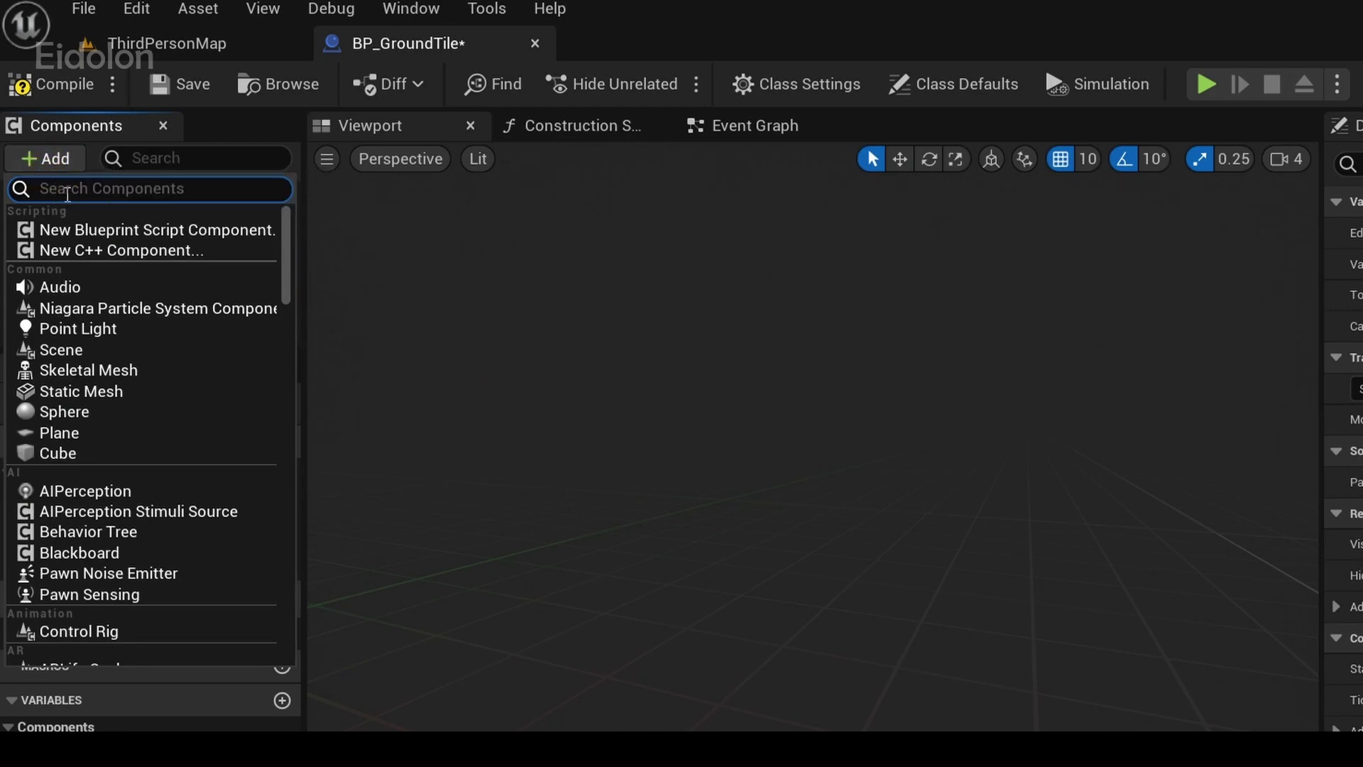
pyautogui.click(107, 455)
pyautogui.press('BackSpace')
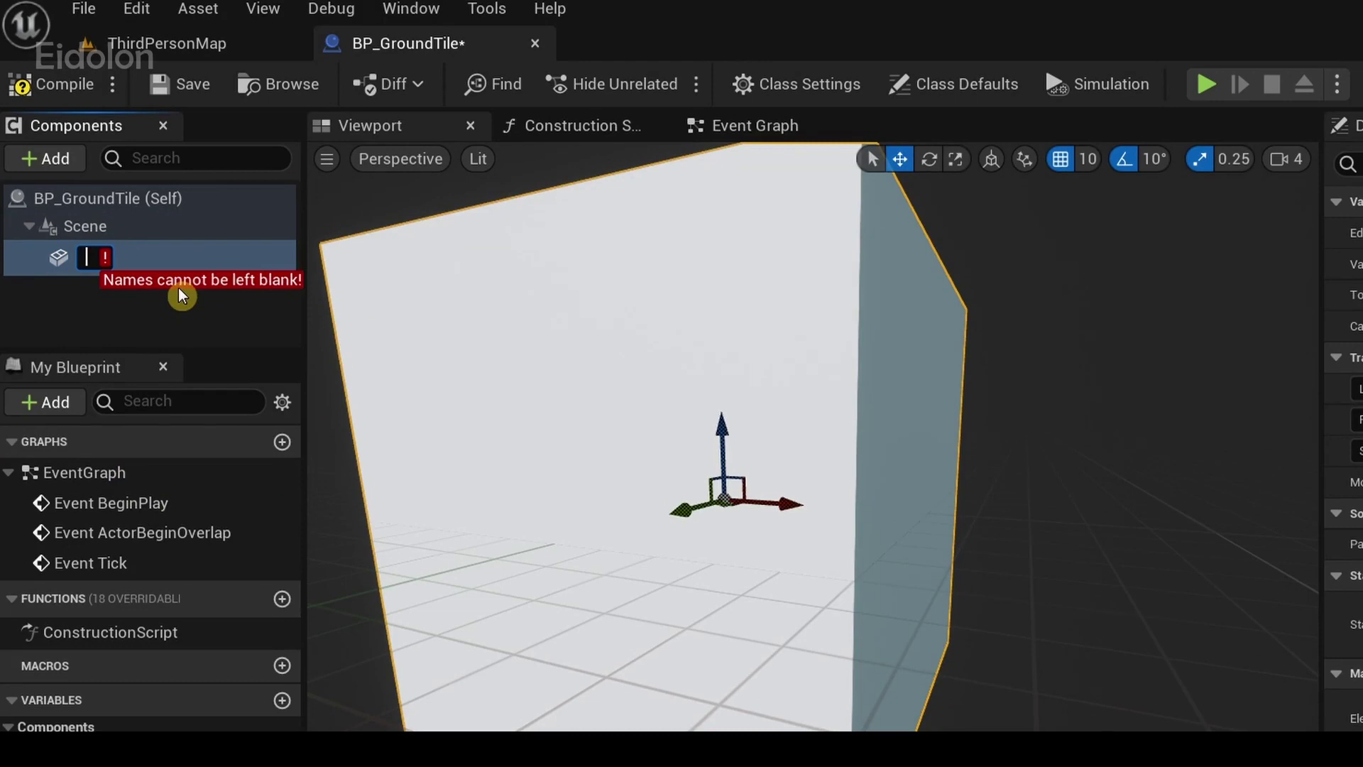
pyautogui.write('ground')
pyautogui.press('Return')
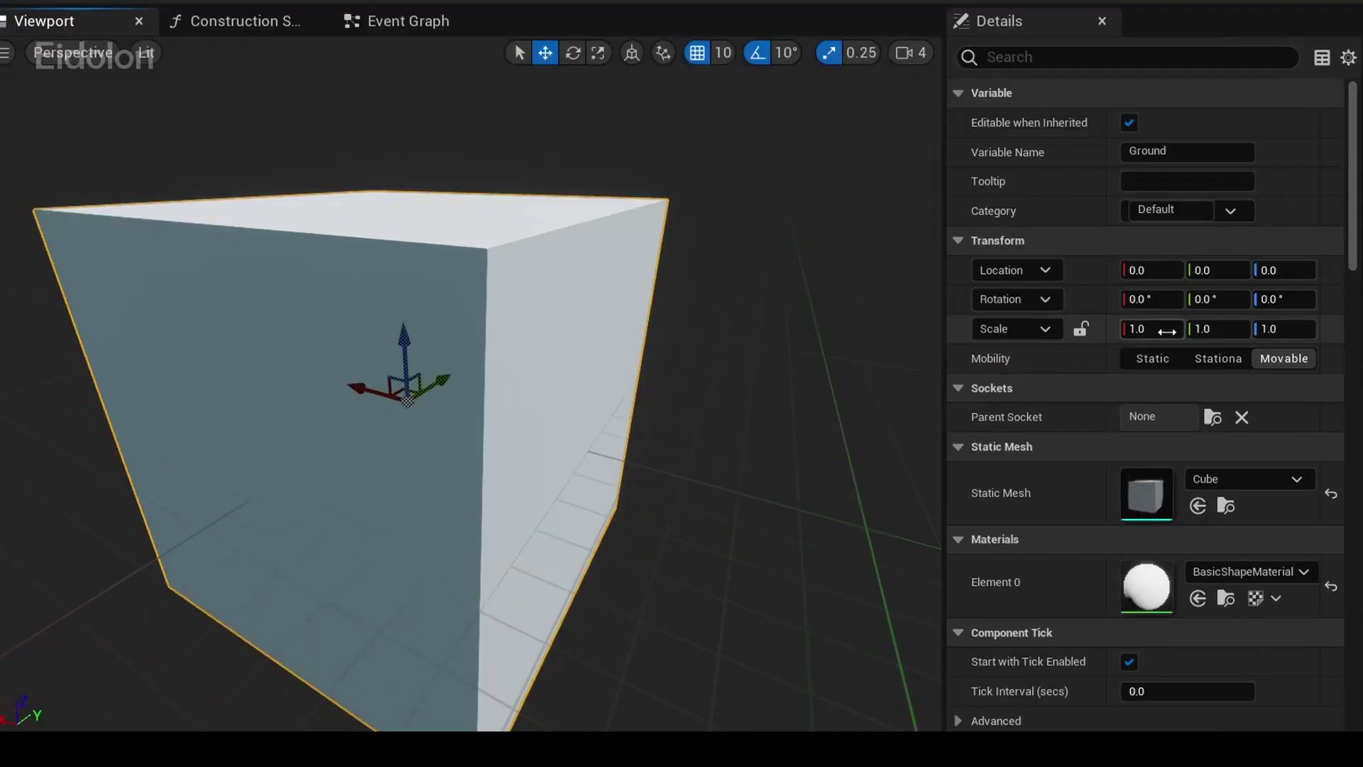
# - Set the Ground component's scale to 10 in X, 10 in Y and 0.1 in Z
pyautogui.click(1163, 352)
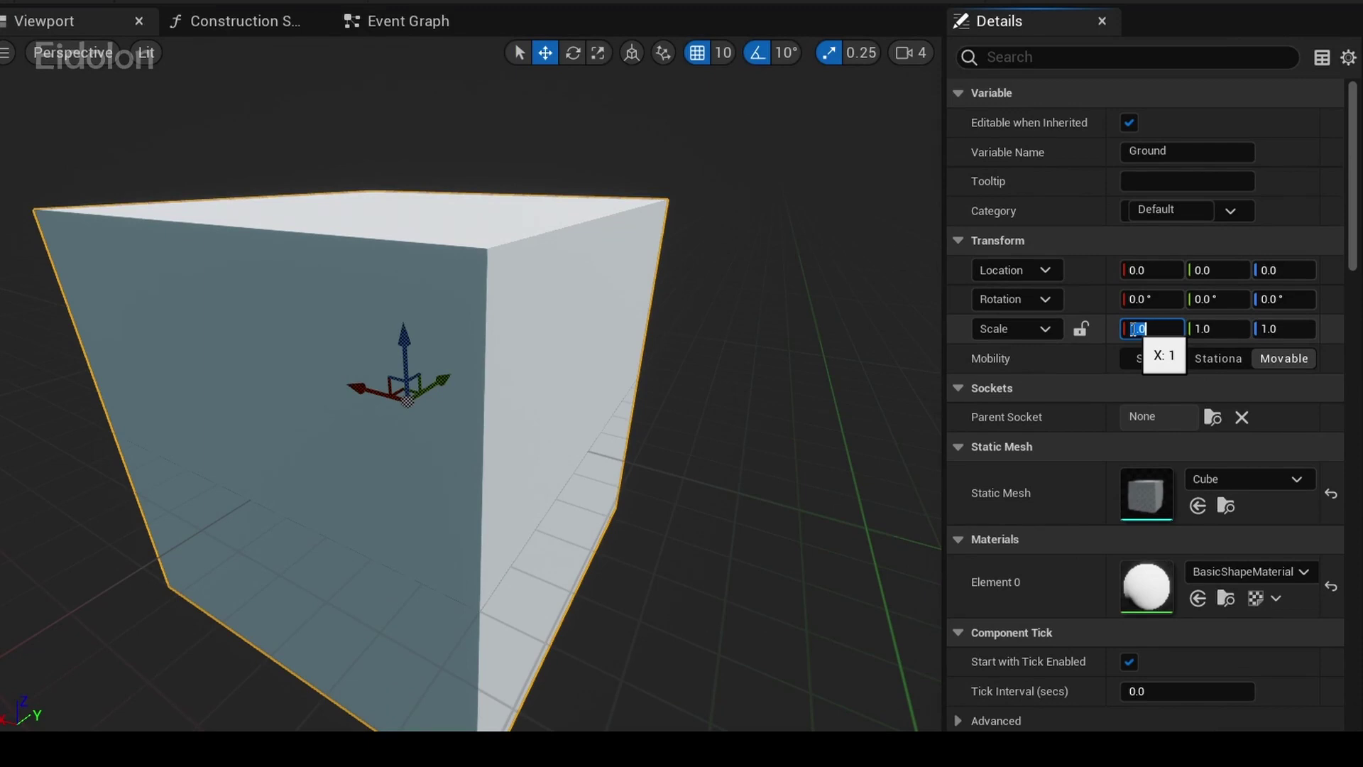
pyautogui.write('10')
pyautogui.press('Tab')
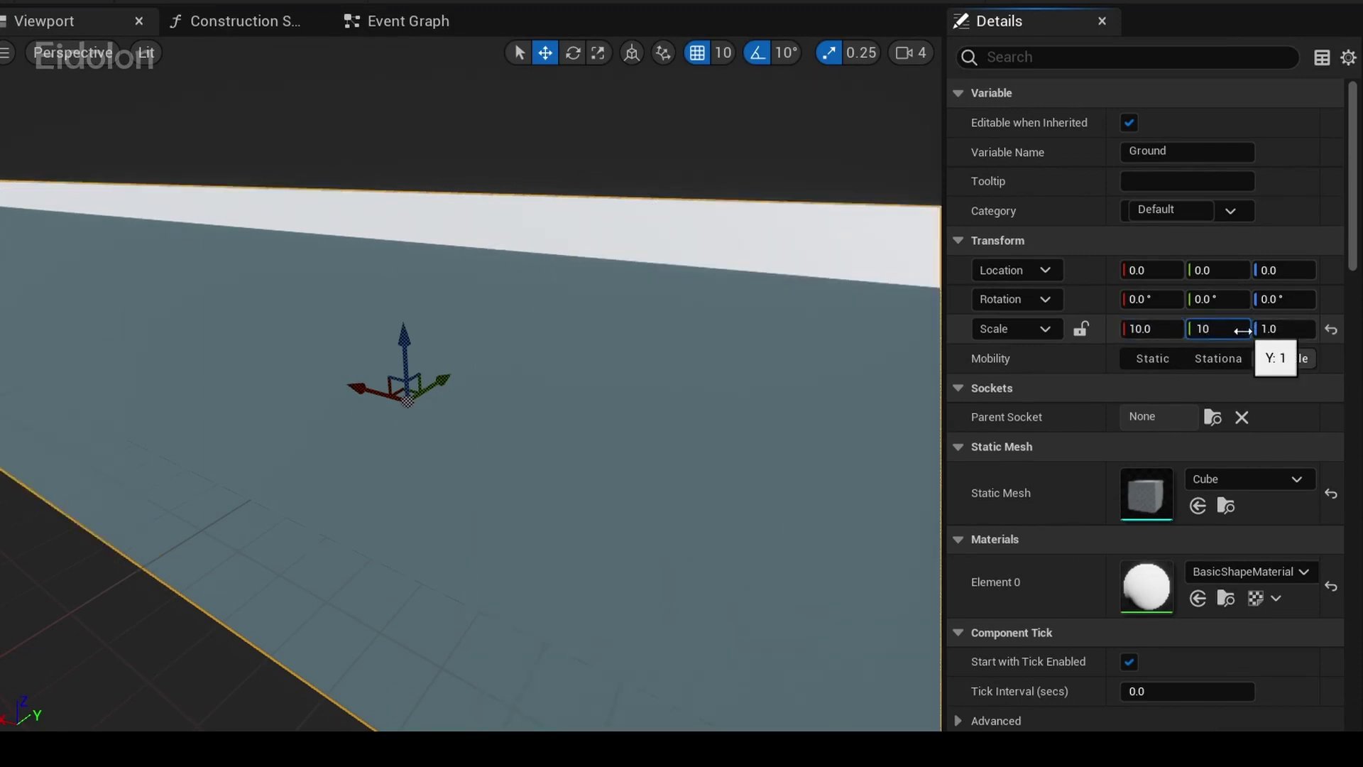
pyautogui.write('10')
pyautogui.press('Tab')
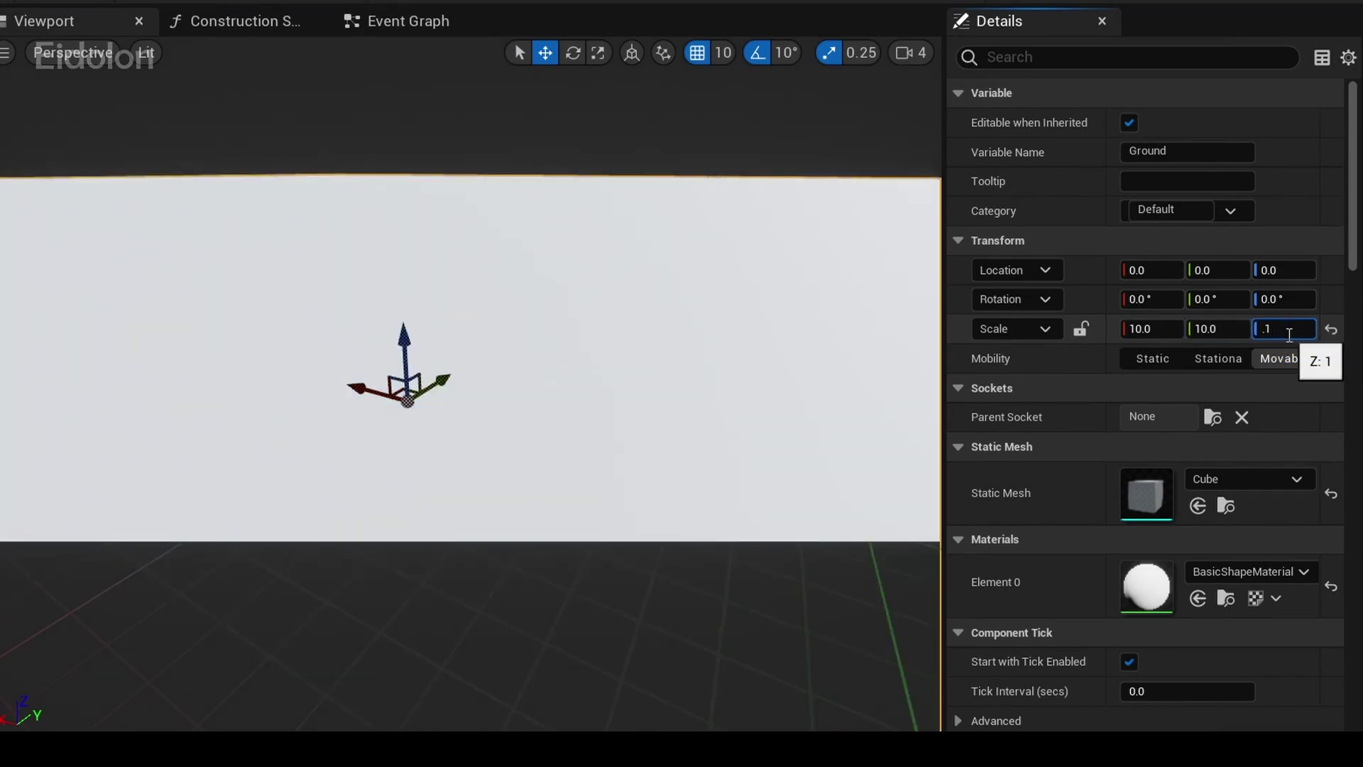
pyautogui.write('.1')
pyautogui.press('Return')
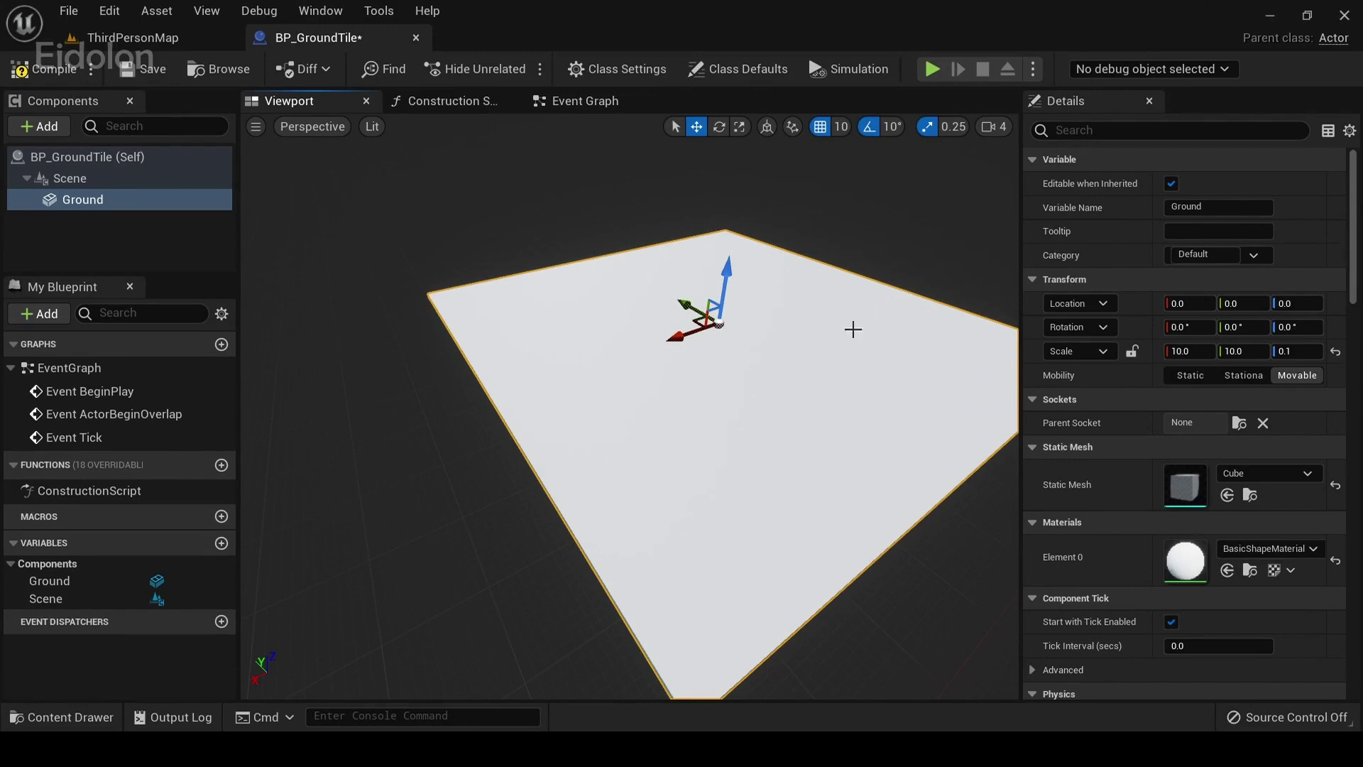
# - Assign the M_Rock_Marble_Polished material to the Ground component
pyautogui.moveTo(730, 331); pyautogui.dragTo(256, 341, button='right')
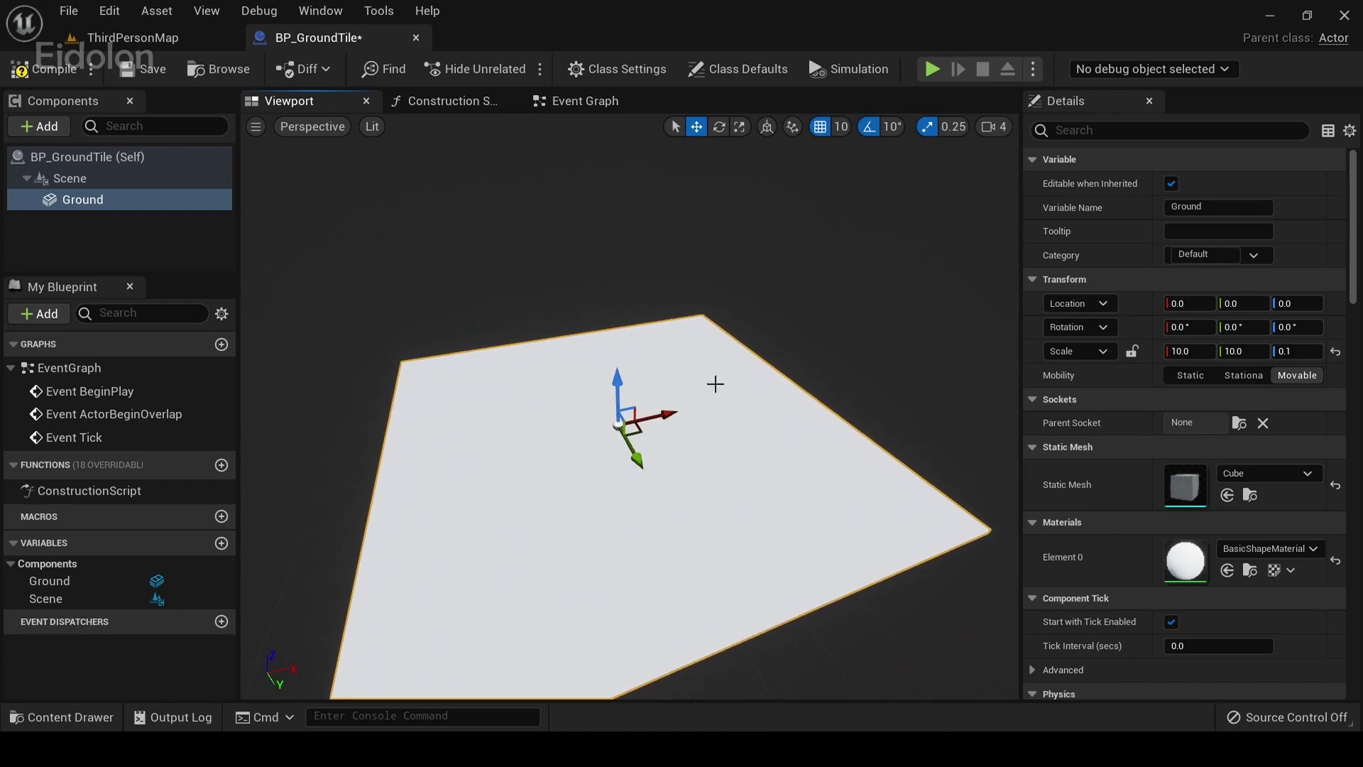
pyautogui.click(1288, 551)
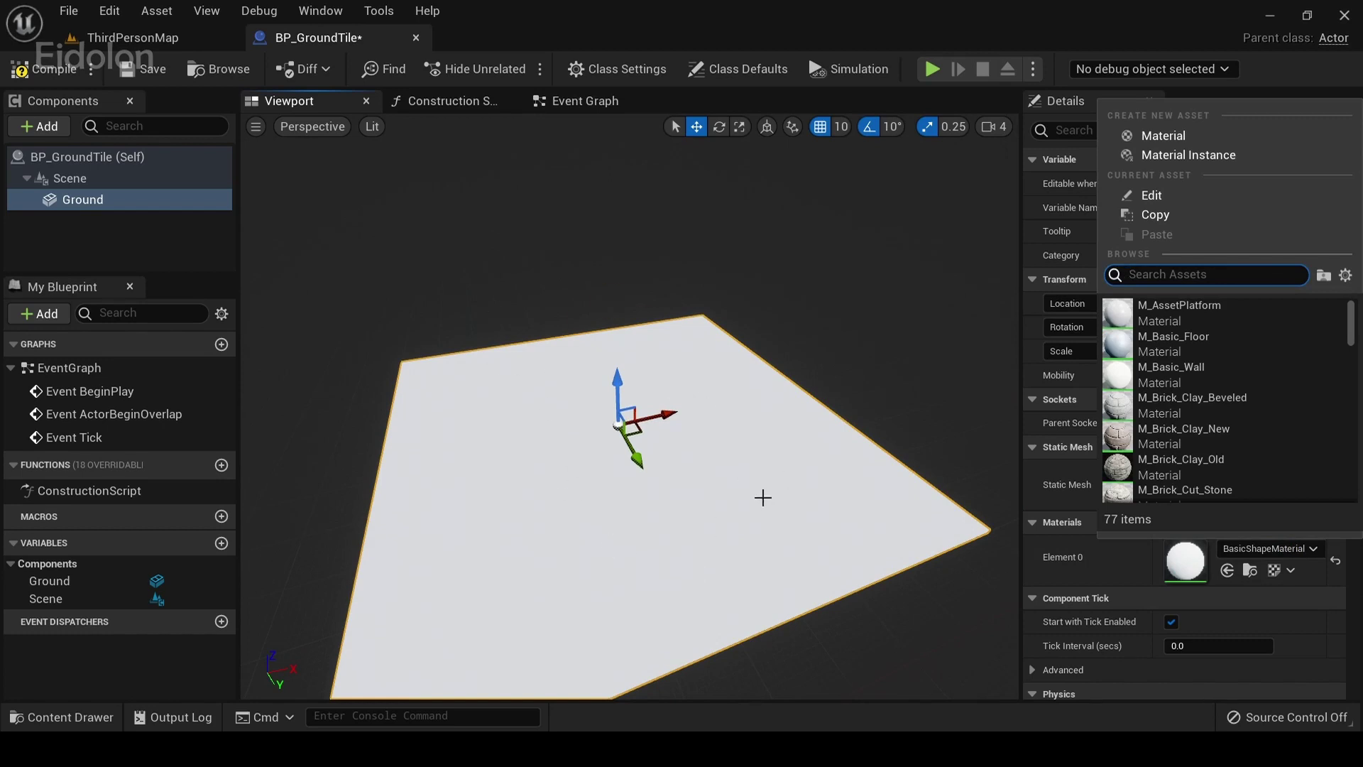
pyautogui.write('marb')
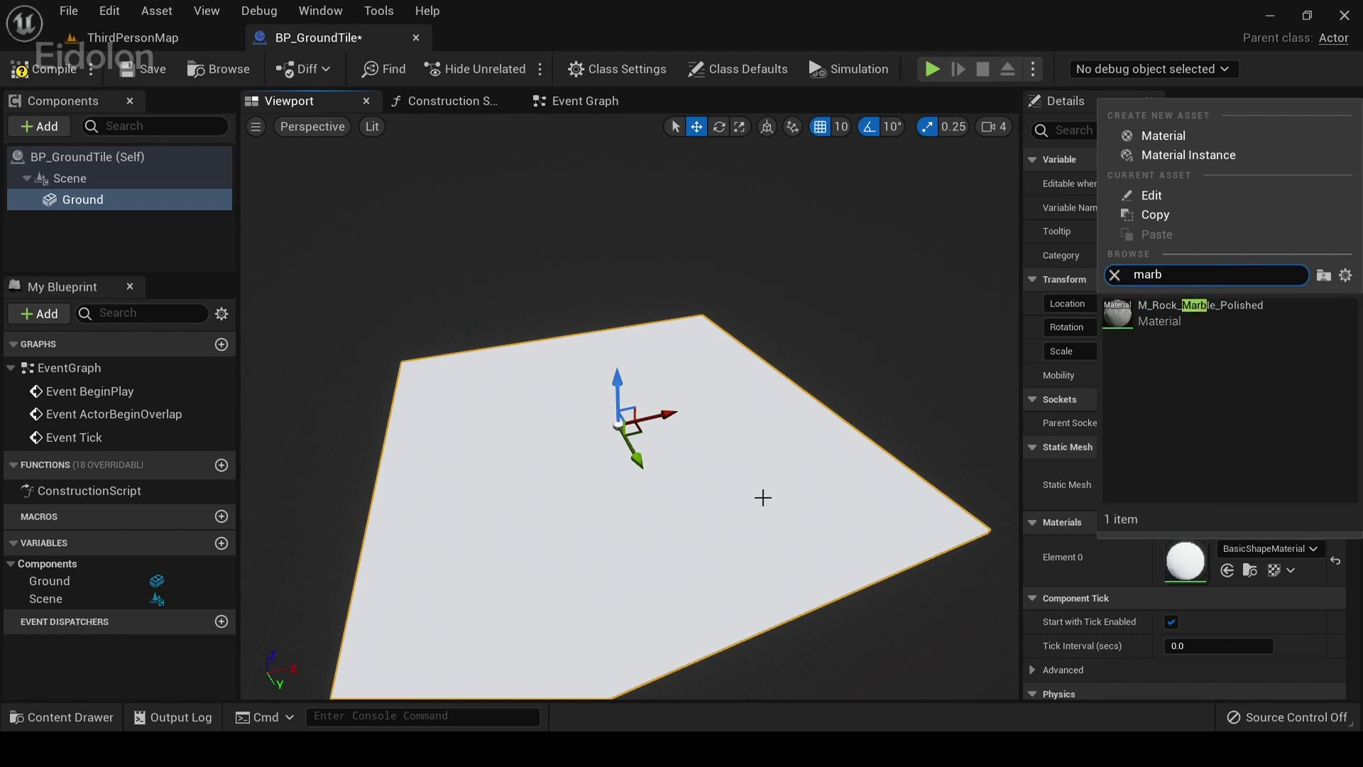
pyautogui.press('Return')
pyautogui.moveTo(764, 498); pyautogui.dragTo(852, 522, button='right')
pyautogui.moveTo(629, 406); pyautogui.dragTo(565, 404, button='right')
# - Duplicate the Ground component and name the copy Wall
pyautogui.click(145, 200)
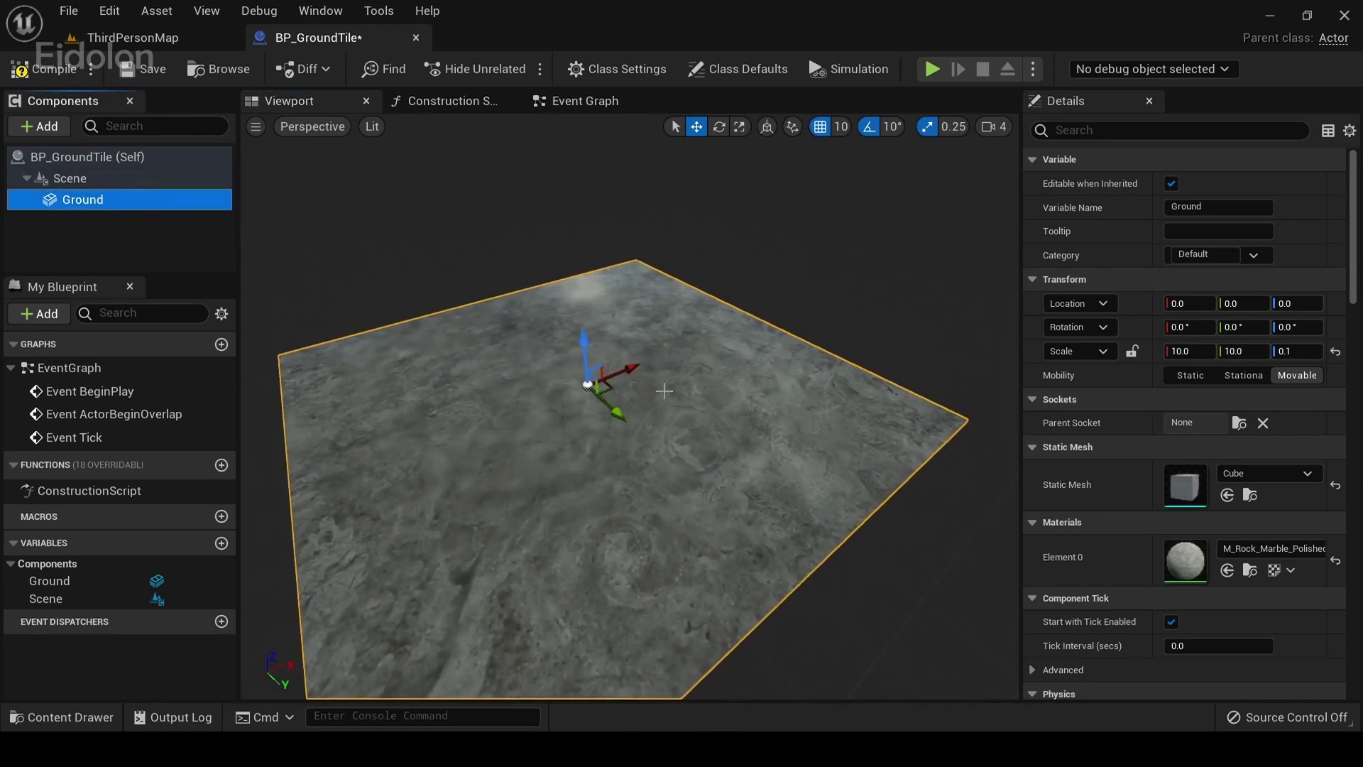
pyautogui.moveTo(646, 281); pyautogui.dragTo(688, 406, button='right')
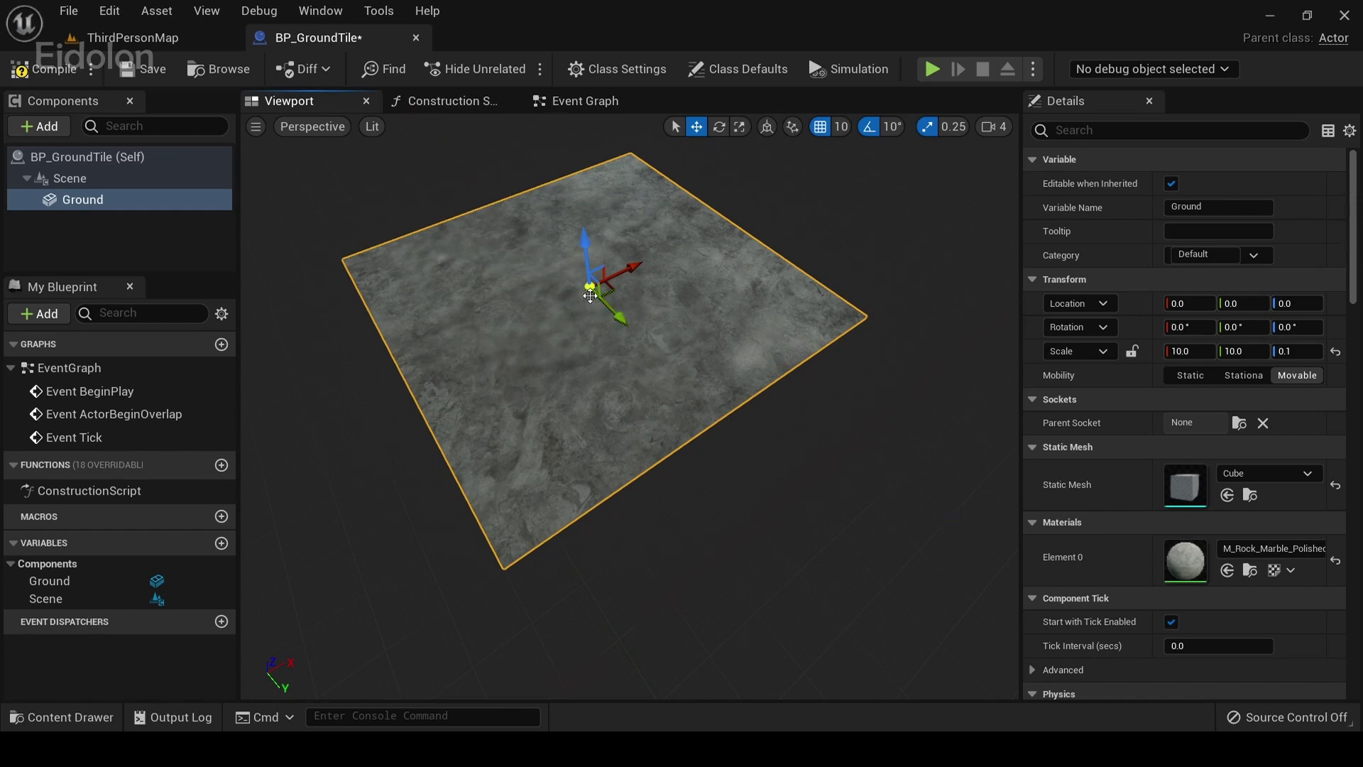
pyautogui.rightClick(197, 206)
pyautogui.click(313, 344)
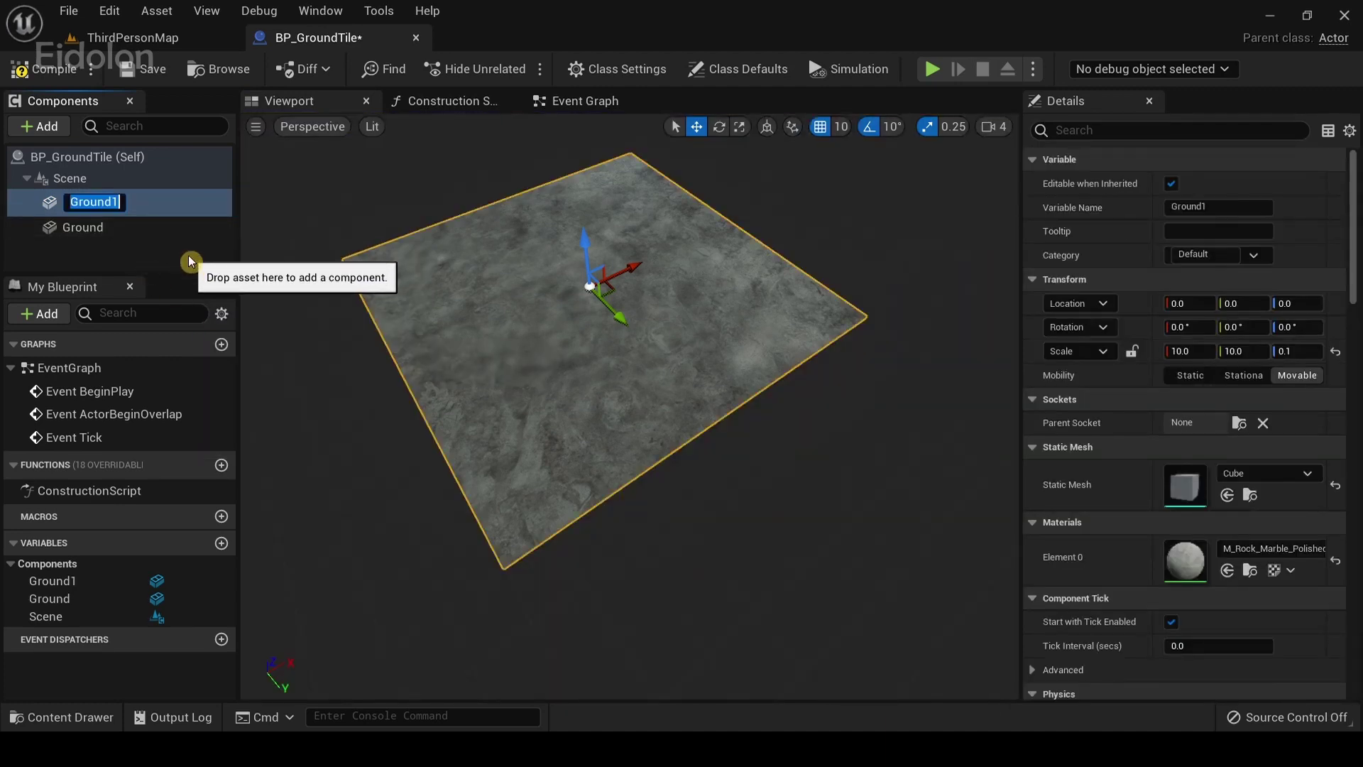
pyautogui.write('Wall')
pyautogui.press('Return')
# - Raise the Wall to a Z location of 90 and rotate it 90° about the X axis
pyautogui.moveTo(582, 247); pyautogui.dragTo(581, 208)
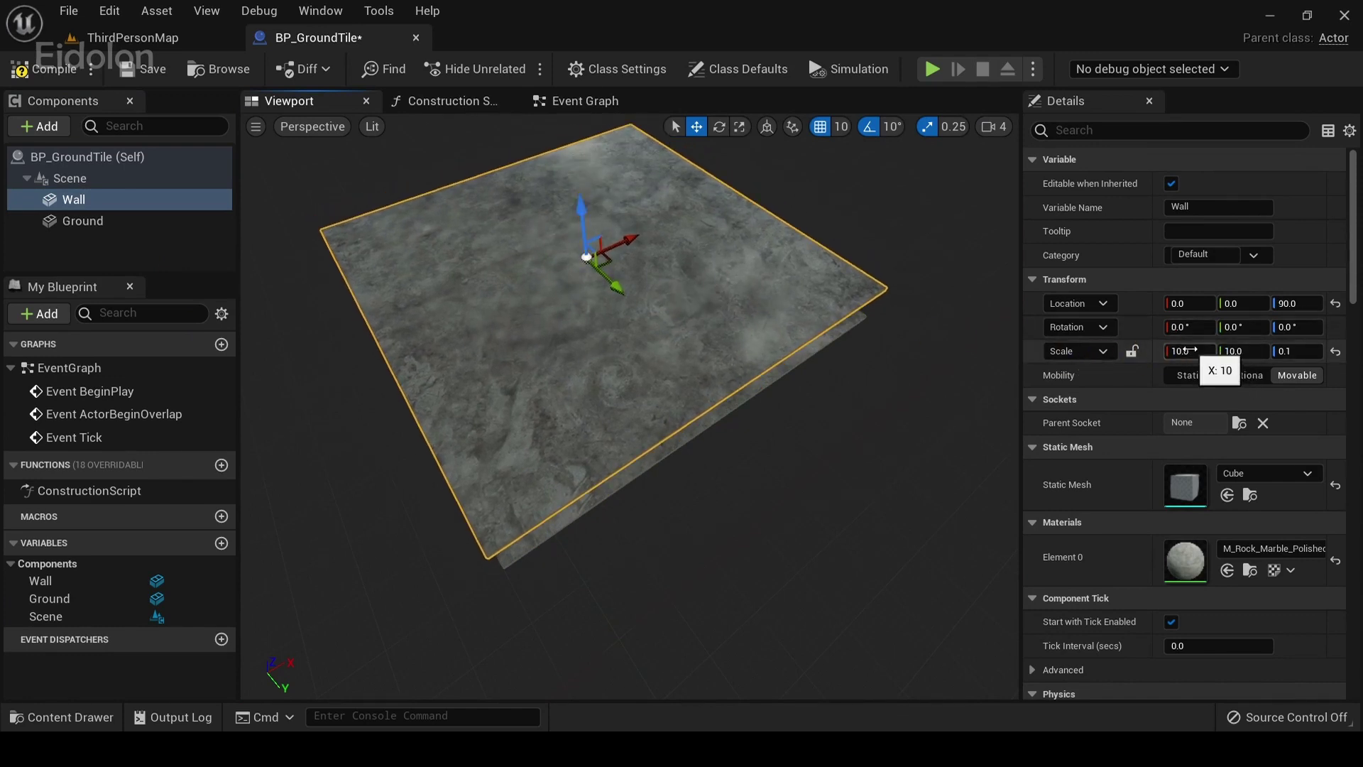
pyautogui.click(1298, 304)
pyautogui.press('e')
pyautogui.moveTo(572, 185); pyautogui.dragTo(634, 291)
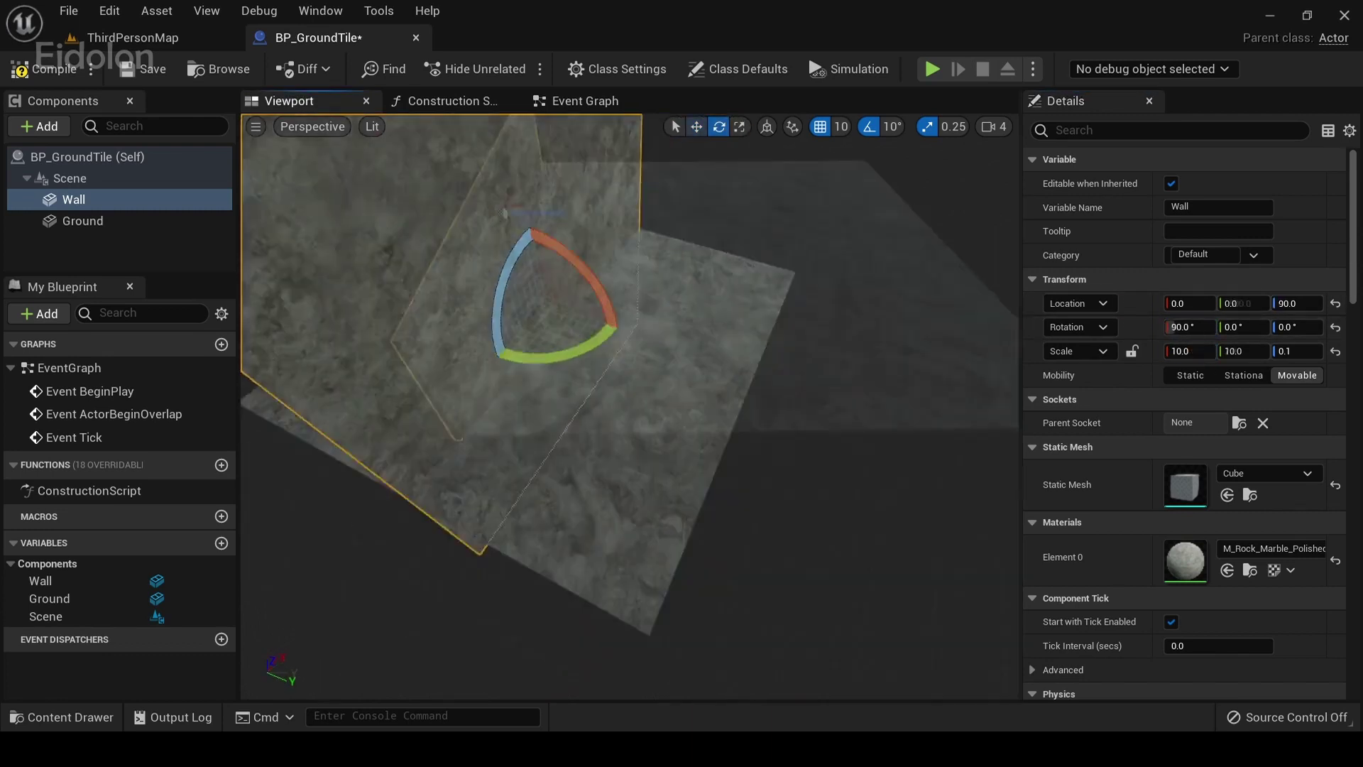
# - Duplicate the Wall component and move the copy to the opposite edge of the ground
pyautogui.click(78, 200)
pyautogui.rightClick(78, 200)
pyautogui.click(206, 326)
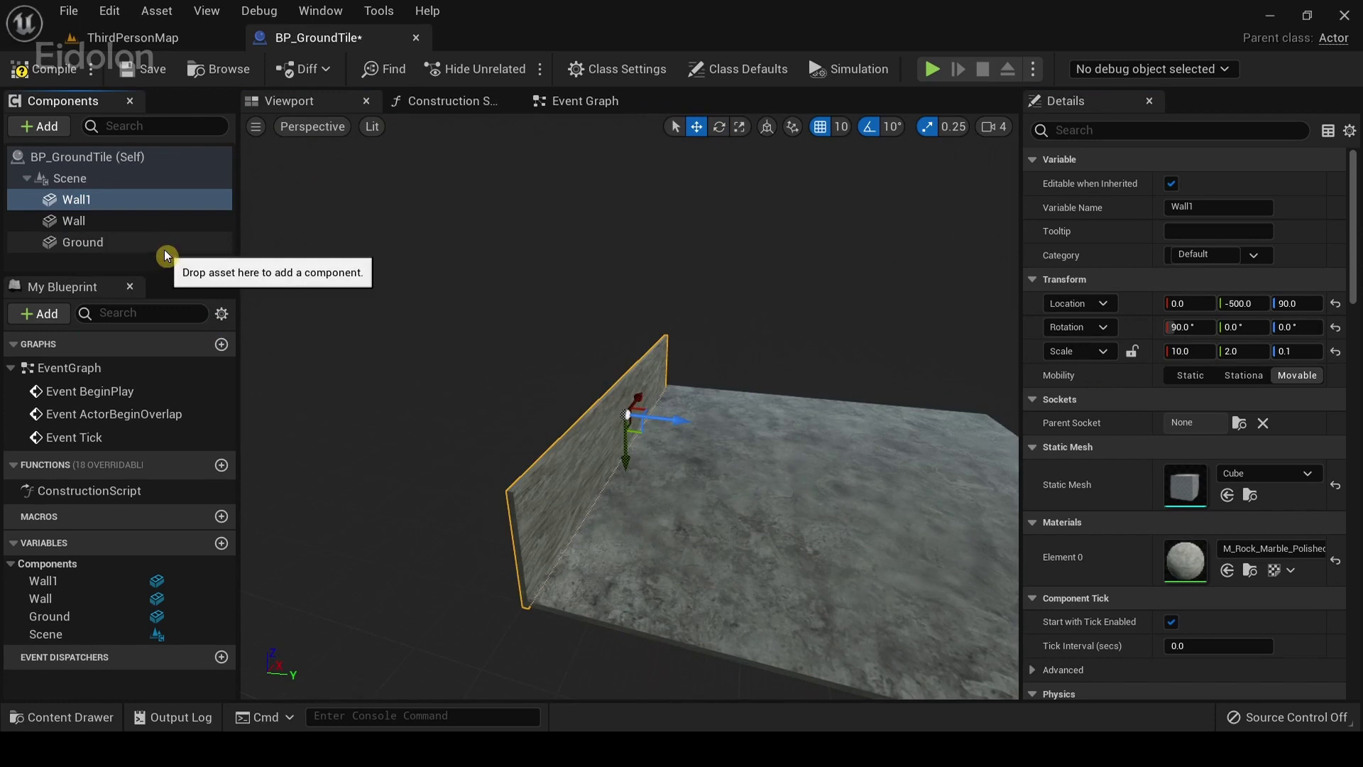
pyautogui.moveTo(674, 419); pyautogui.dragTo(833, 496)
pyautogui.moveTo(834, 496); pyautogui.dragTo(639, 344, button='right')
pyautogui.moveTo(641, 344); pyautogui.dragTo(782, 457)
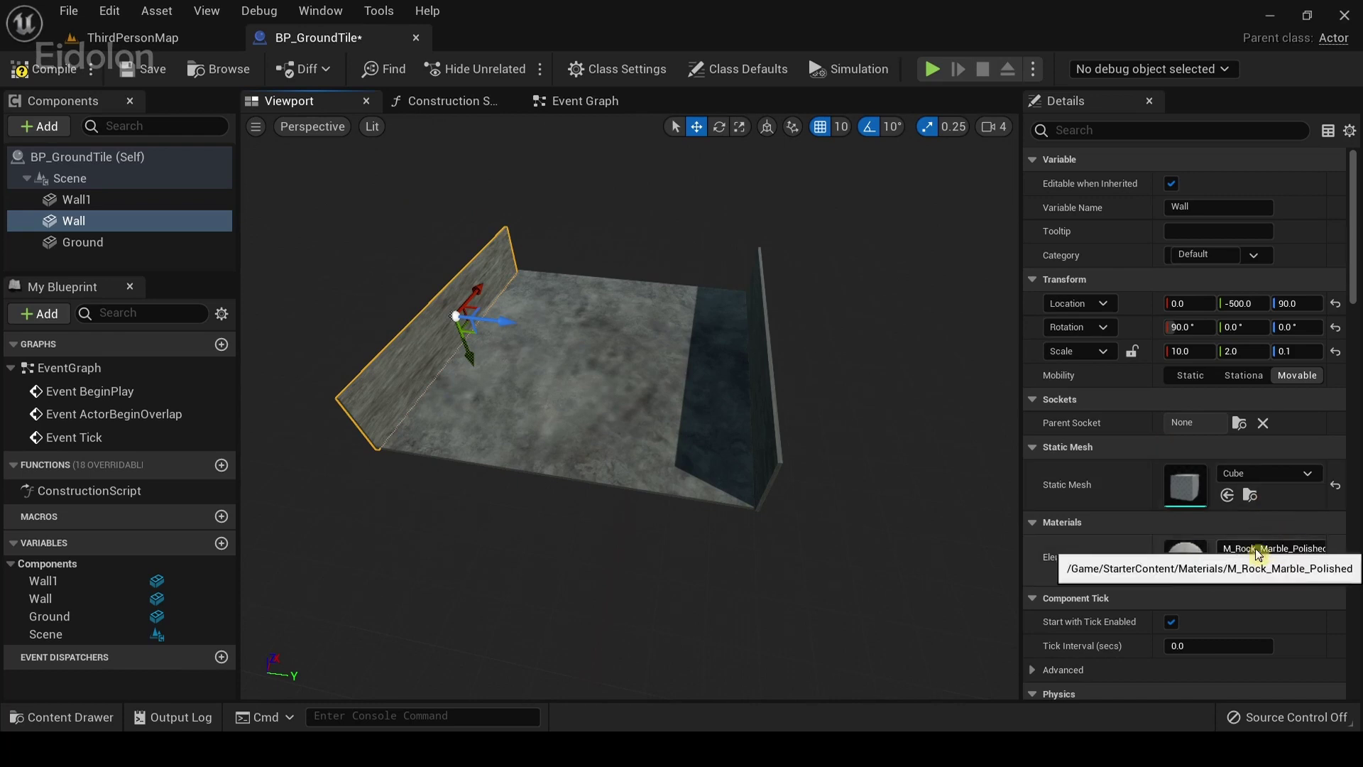
# - Assign the M_Rock_Sandstone material to the Wall component
pyautogui.moveTo(762, 265); pyautogui.dragTo(762, 265, button='right')
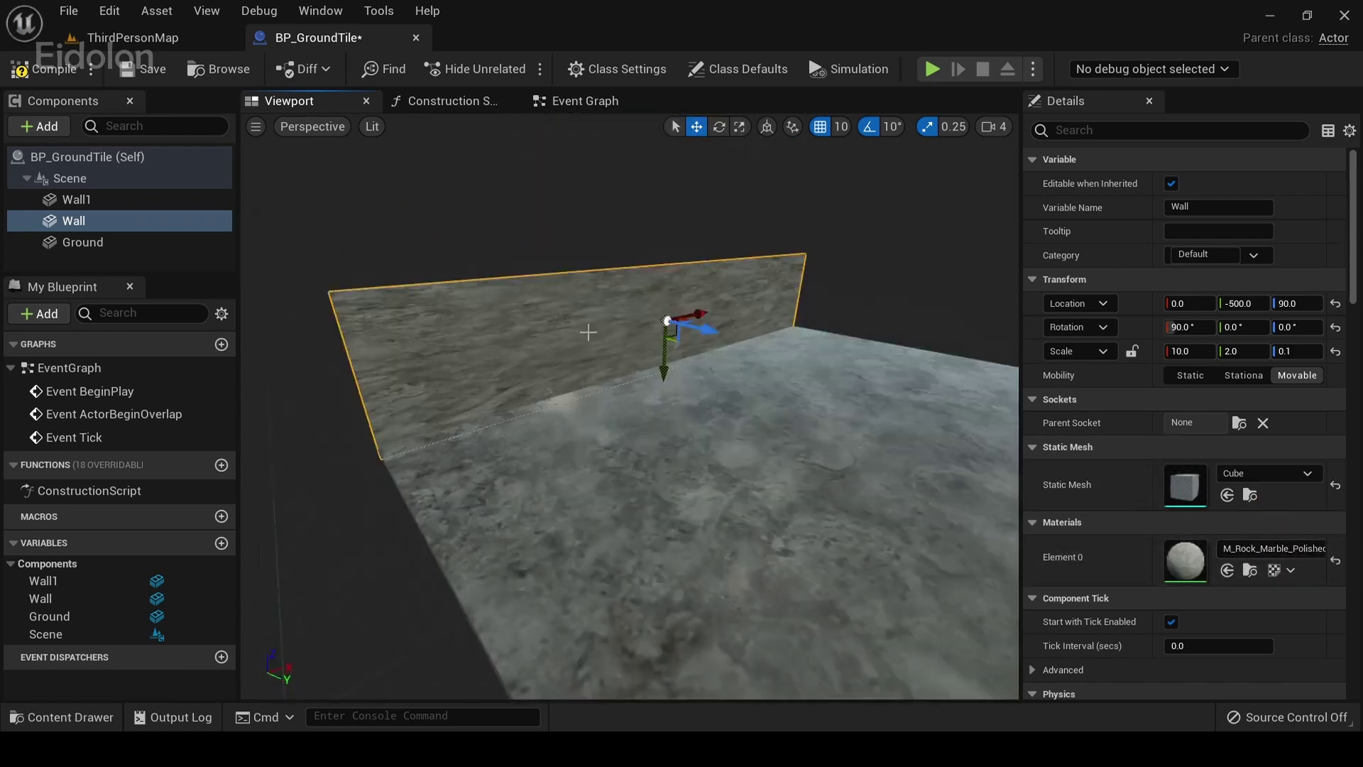
pyautogui.moveTo(588, 332); pyautogui.dragTo(589, 332, button='right')
pyautogui.moveTo(327, 308); pyautogui.dragTo(327, 308, button='right')
pyautogui.moveTo(546, 366); pyautogui.dragTo(547, 367, button='right')
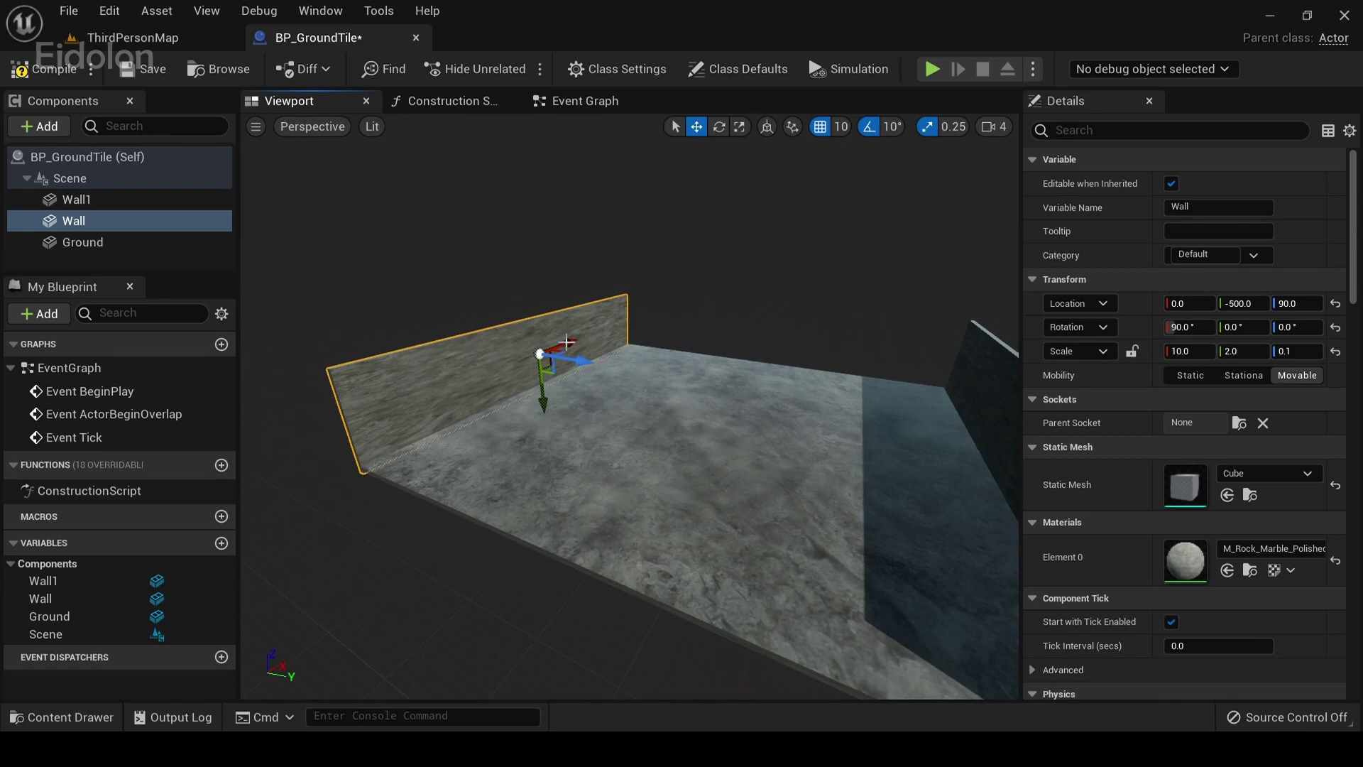
pyautogui.moveTo(570, 381); pyautogui.dragTo(570, 381)
pyautogui.click(1260, 548)
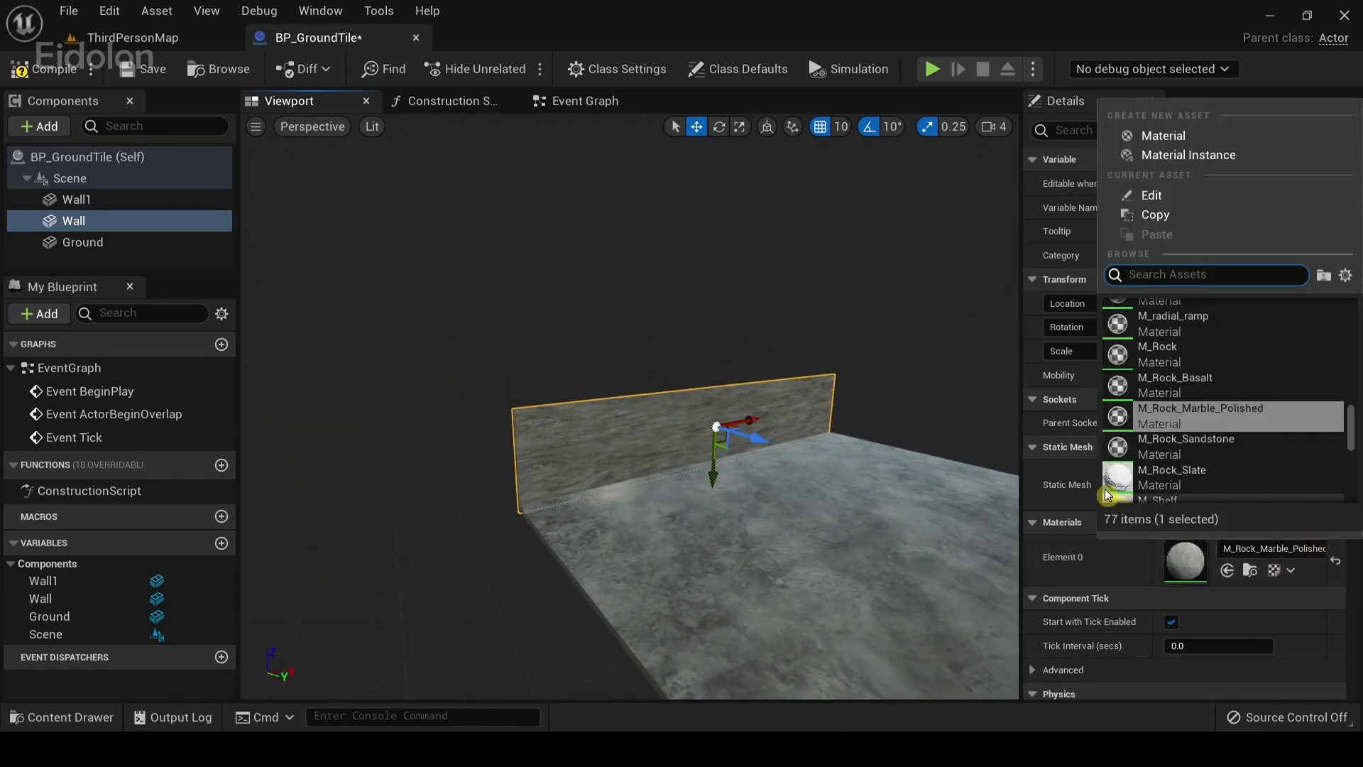
pyautogui.scroll(-2, 1183, 454)
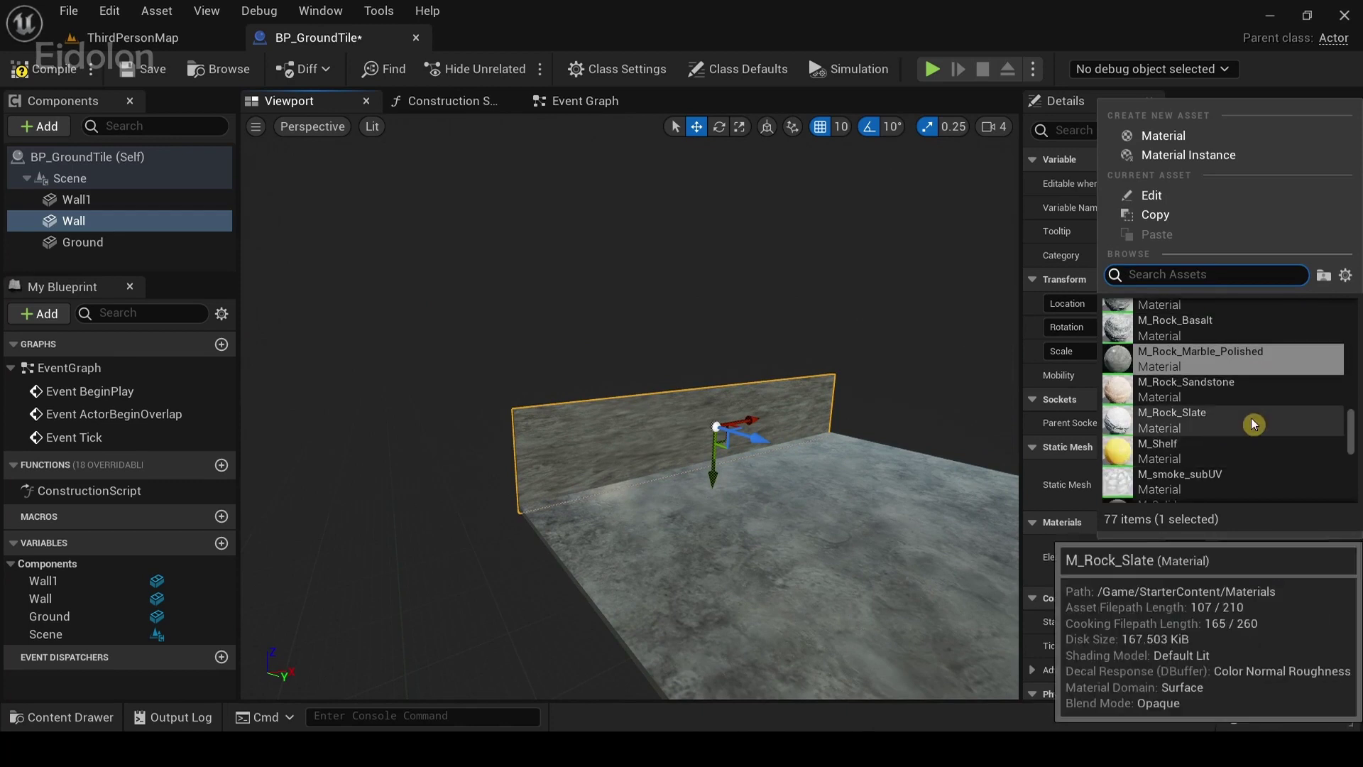
pyautogui.click(1221, 392)
# - Select the Wall1 component on the opposite edge and assign it the M_Rock_Sandstone material
pyautogui.keyDown('alt'); pyautogui.moveTo(629, 406); pyautogui.dragTo(845, 422); pyautogui.keyUp('alt')
pyautogui.click(845, 392)
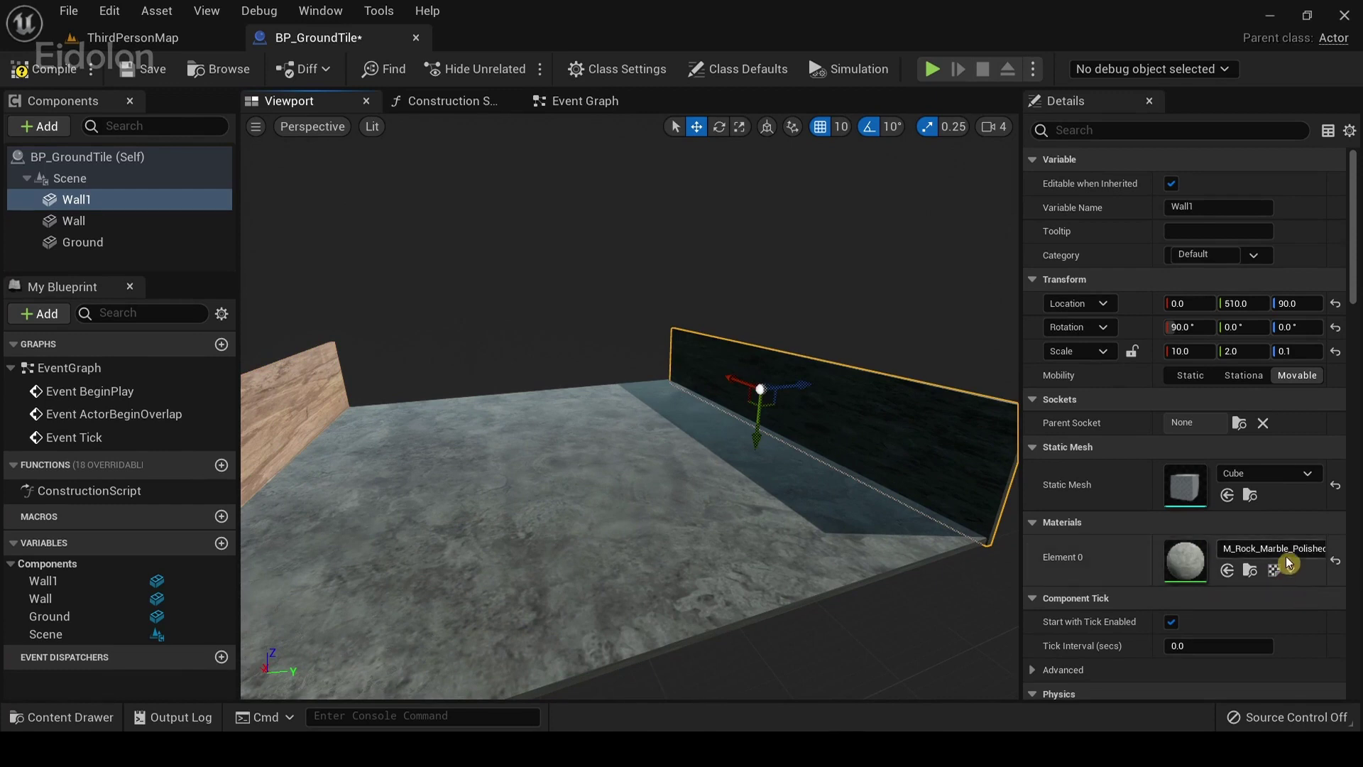
pyautogui.click(1286, 556)
pyautogui.write('sand')
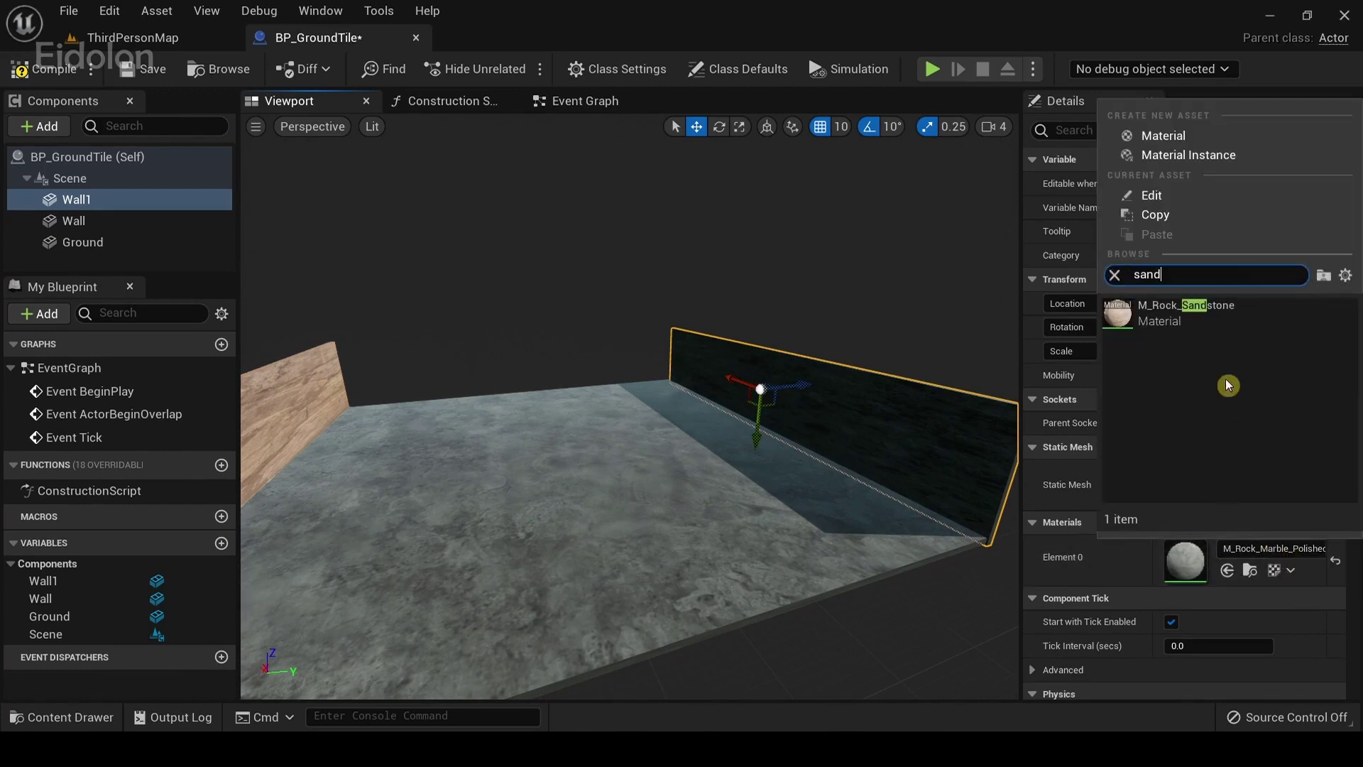
pyautogui.click(1227, 321)
# - Select the Ground, Wall and Wall1 components together and set their X location to 500
pyautogui.moveTo(785, 365); pyautogui.dragTo(786, 365)
pyautogui.moveTo(807, 270); pyautogui.dragTo(807, 269, button='right')
pyautogui.moveTo(809, 270); pyautogui.dragTo(806, 264)
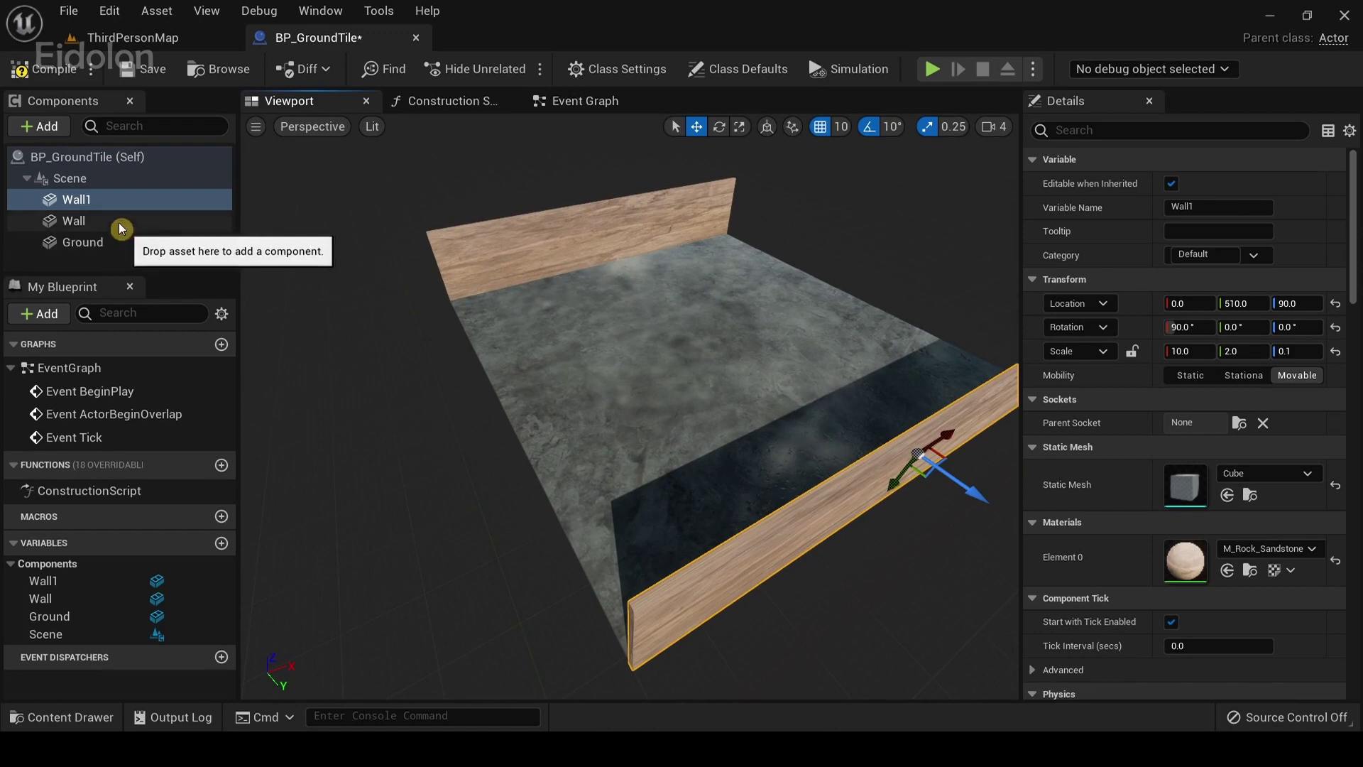
pyautogui.keyDown('shift'); pyautogui.click(162, 243); pyautogui.keyUp('shift')
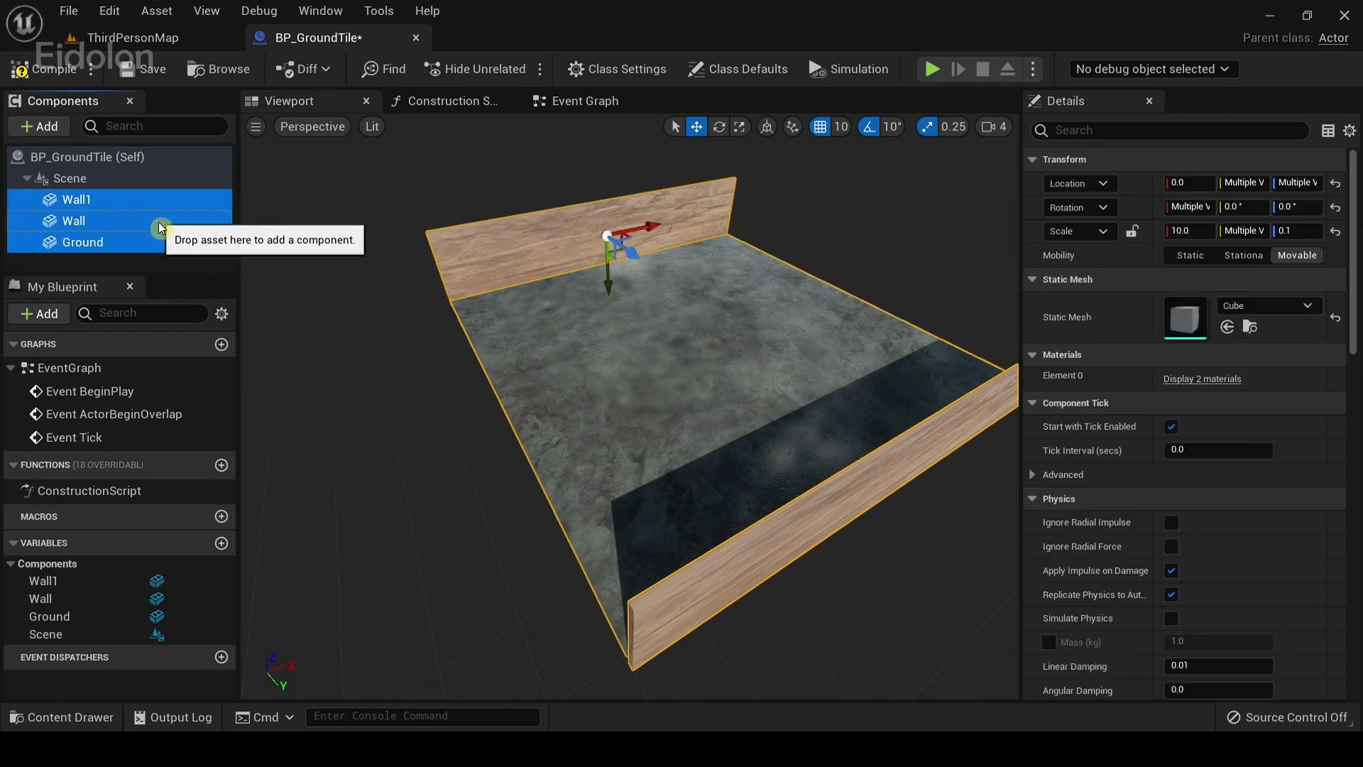
pyautogui.moveTo(781, 305)
pyautogui.mouseDown(button='right')
pyautogui.moveTo(771, 263)
pyautogui.moveTo(745, 284)
pyautogui.moveTo(779, 286)
pyautogui.mouseUp(button='right')
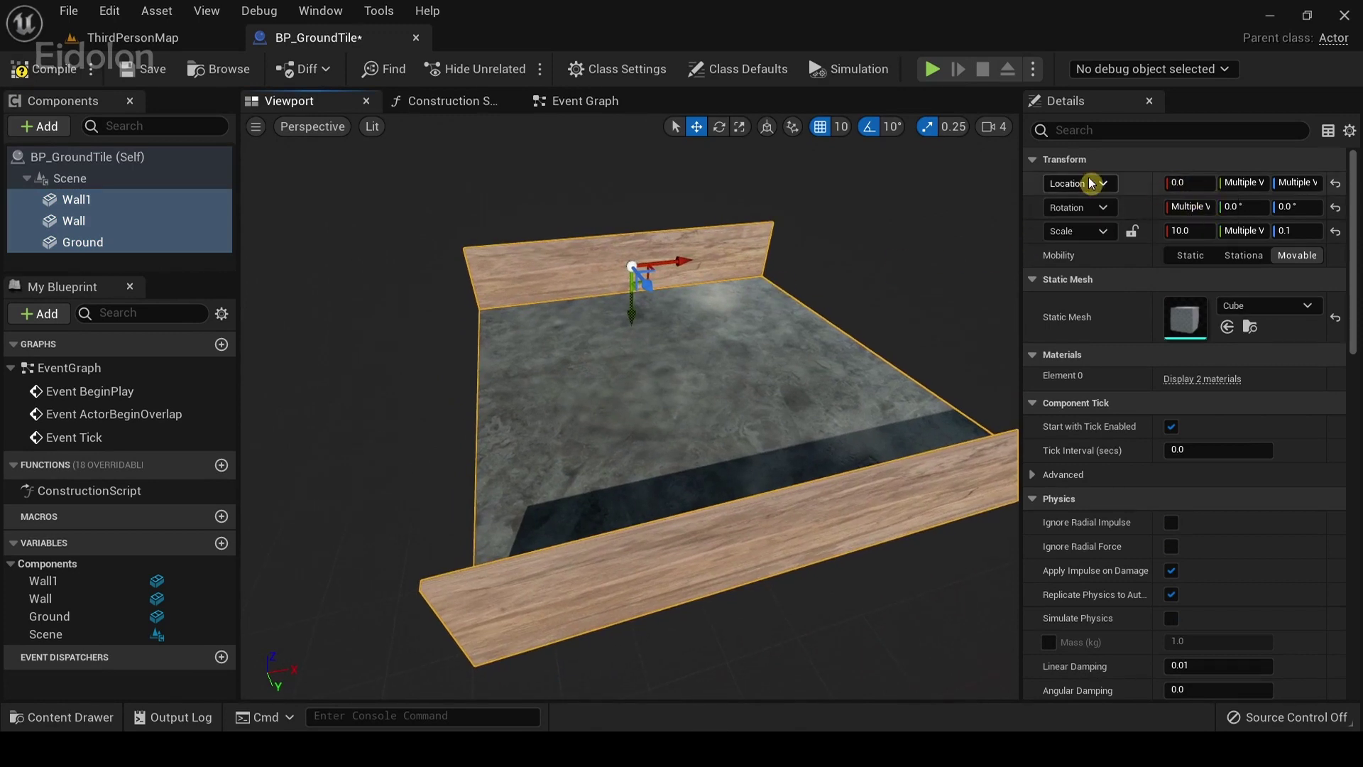
pyautogui.click(1166, 183)
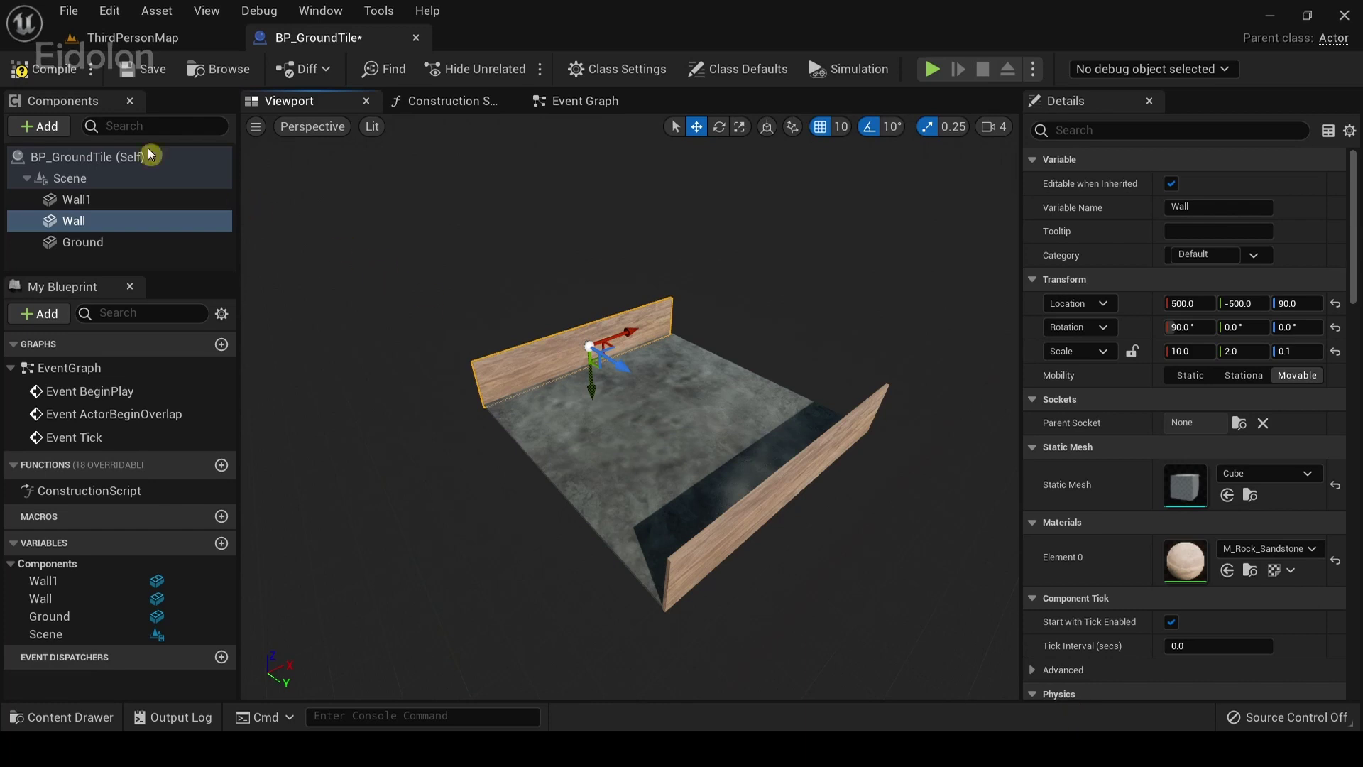
# - Add an Arrow component and parent it directly to the Scene root
pyautogui.click(40, 127)
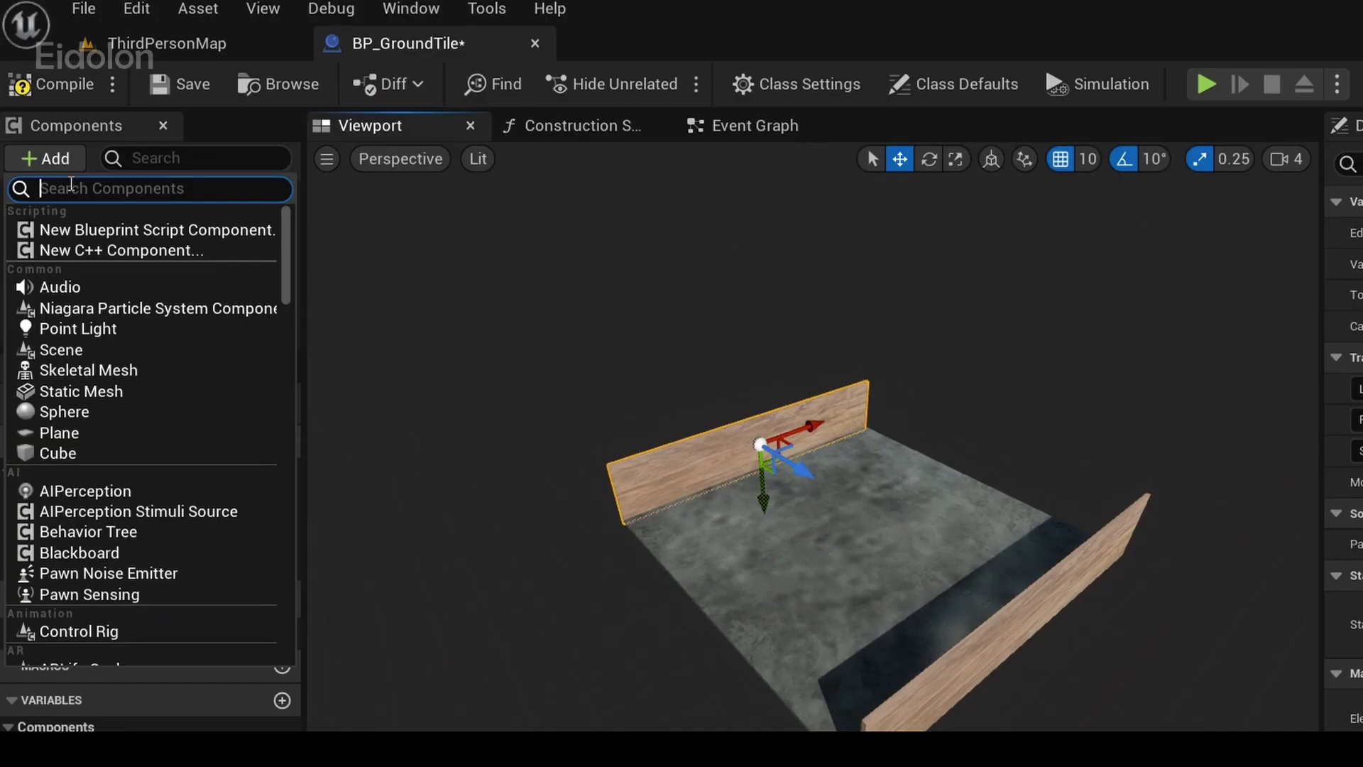
pyautogui.write('a')
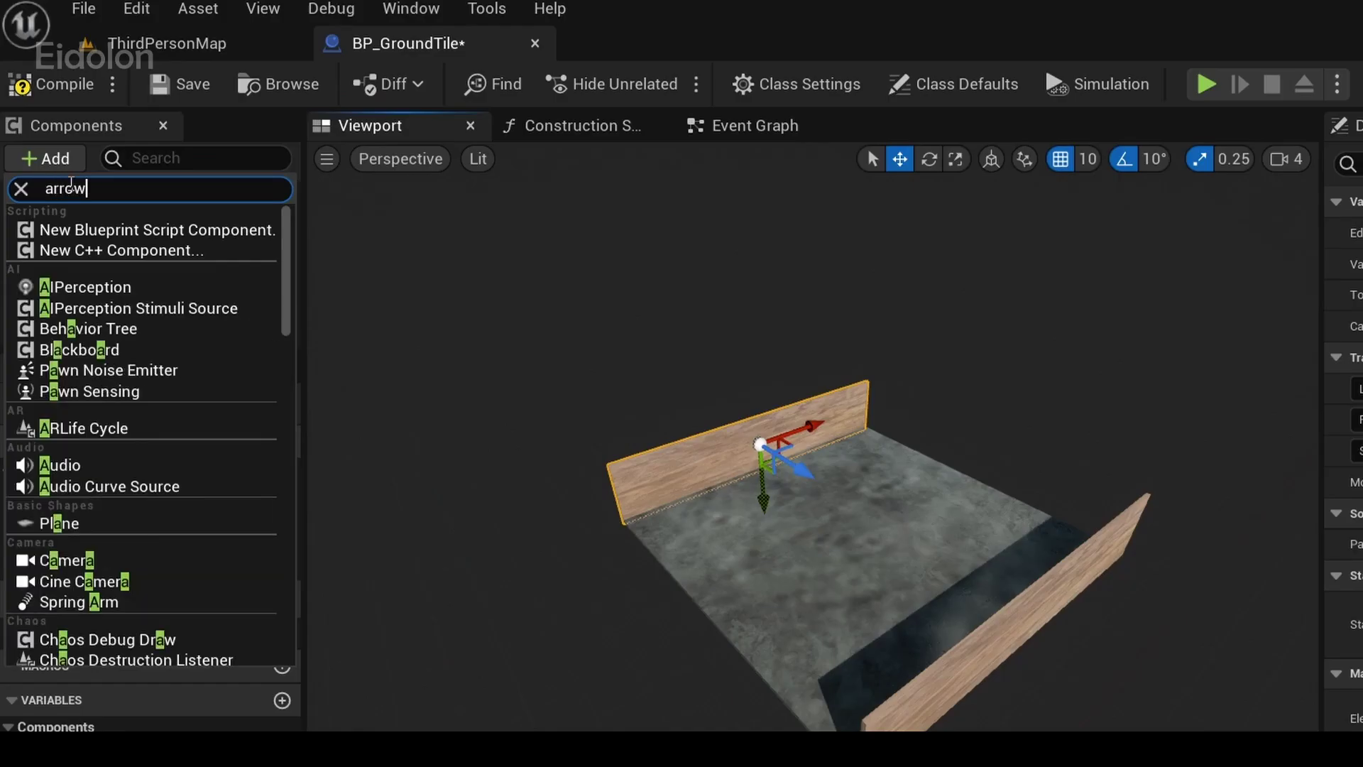
pyautogui.write('rrow')
pyautogui.click(110, 238)
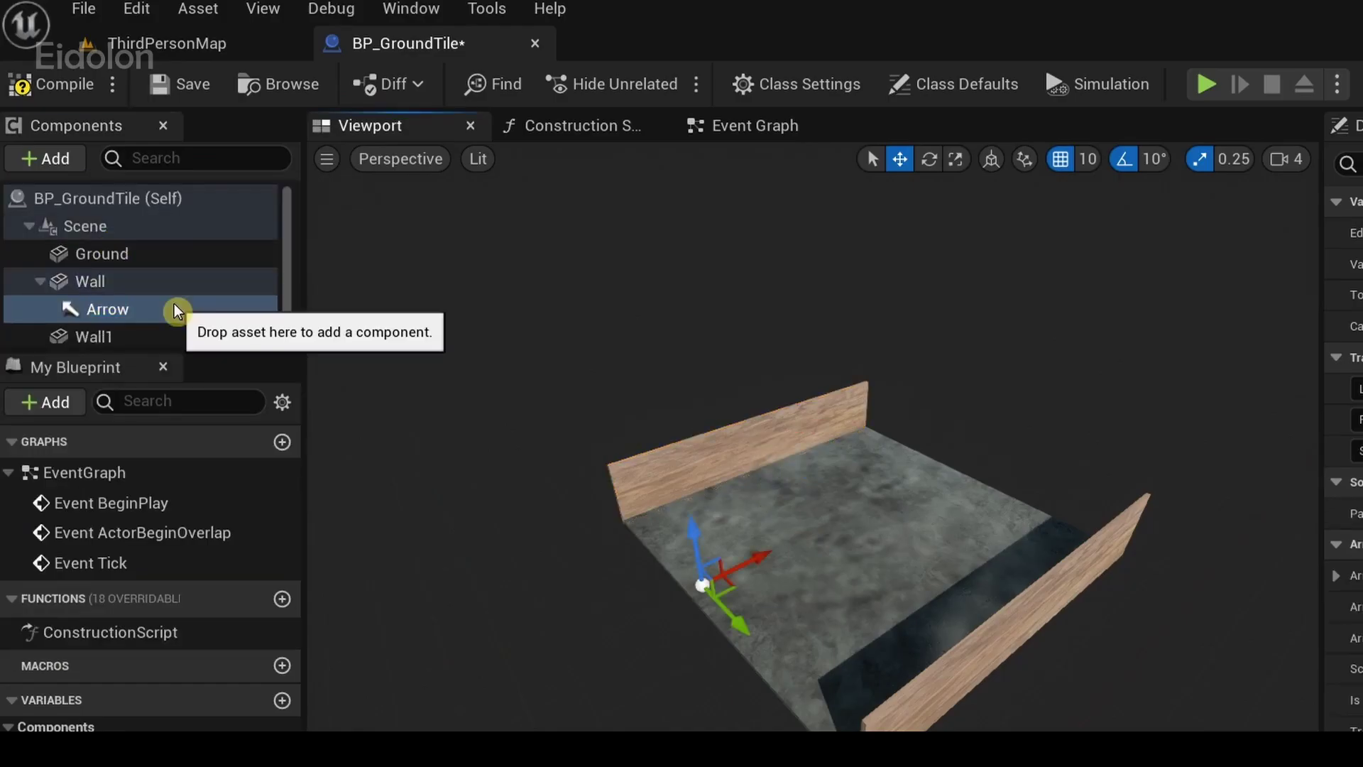
pyautogui.moveTo(100, 307); pyautogui.dragTo(97, 285)
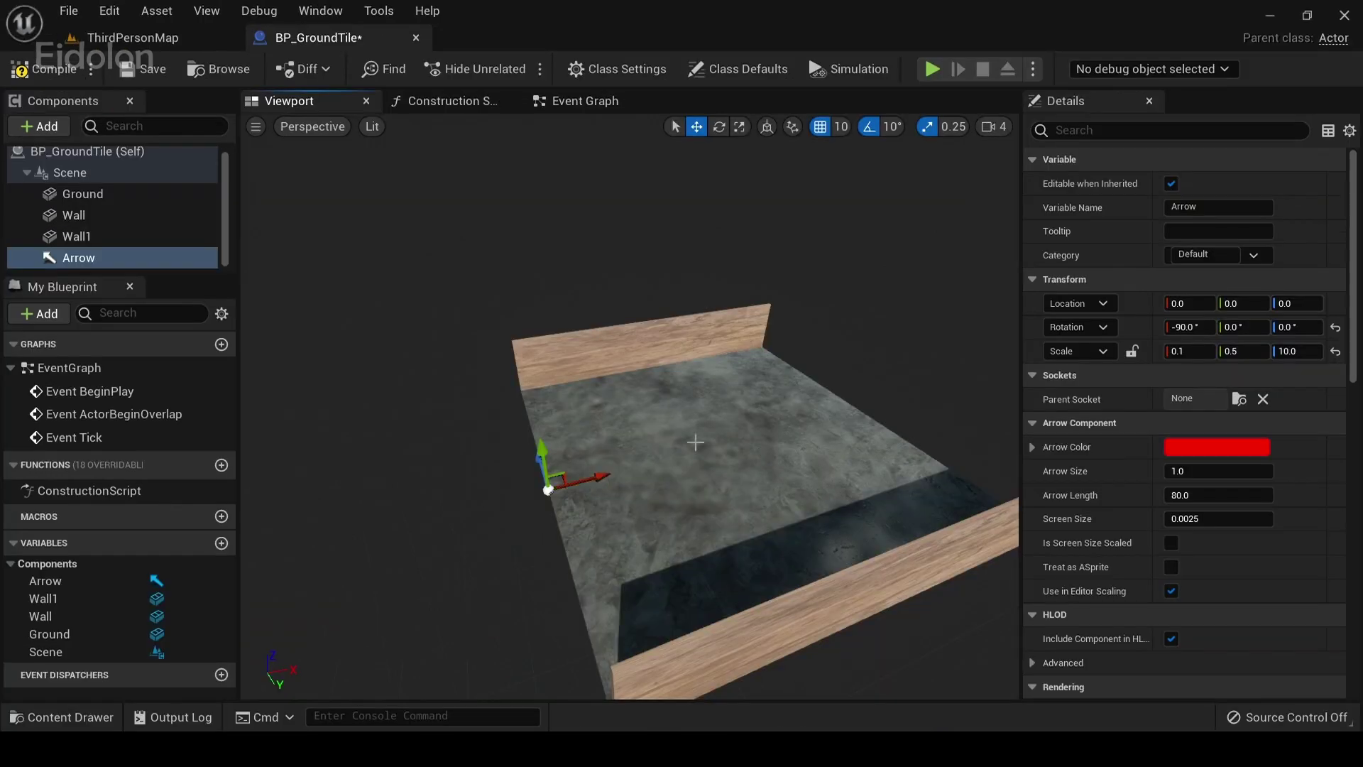
# - Move the Arrow along the X axis to the far edge of the ground, at an X location of 1000
pyautogui.moveTo(695, 442); pyautogui.dragTo(760, 454, button='right')
pyautogui.moveTo(388, 449); pyautogui.dragTo(803, 402)
pyautogui.moveTo(803, 403); pyautogui.dragTo(932, 376, button='right')
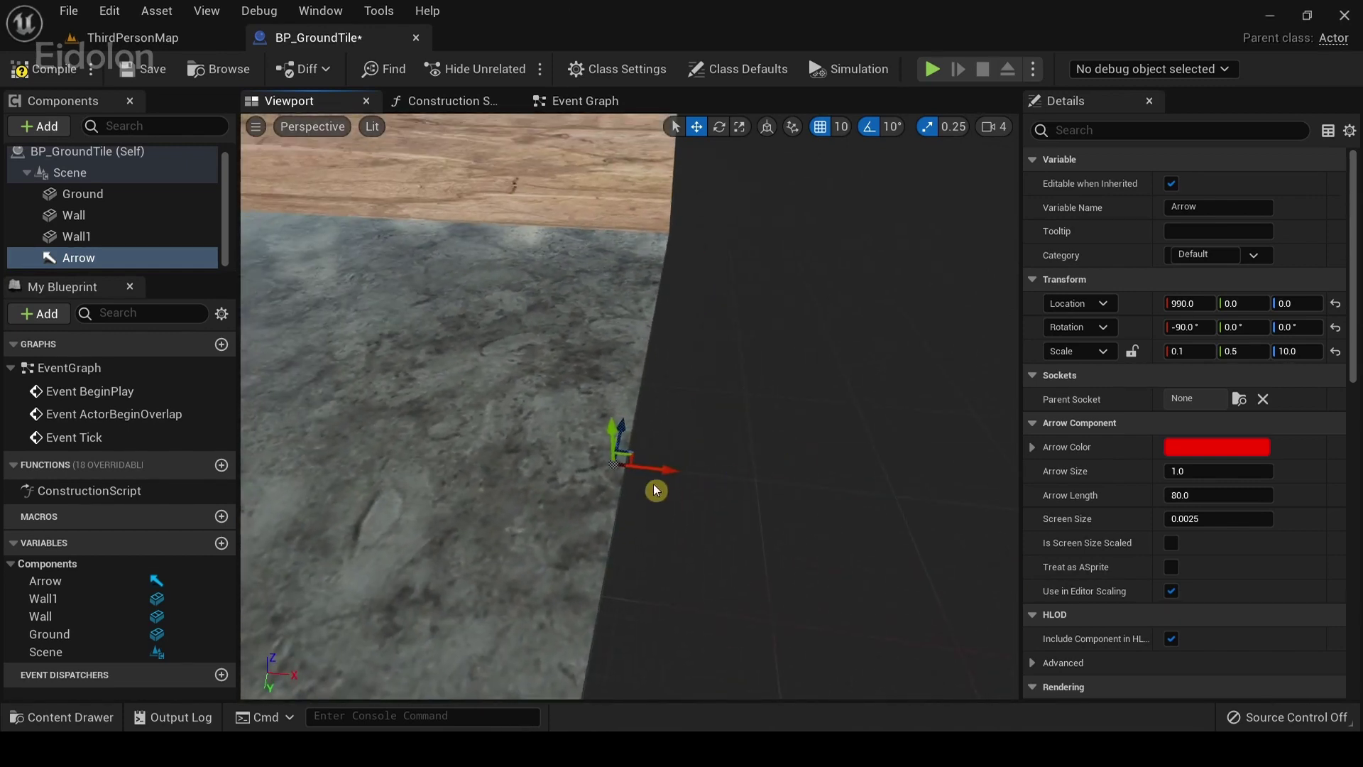
pyautogui.moveTo(670, 469); pyautogui.dragTo(683, 471)
pyautogui.moveTo(725, 438); pyautogui.dragTo(775, 525, button='right')
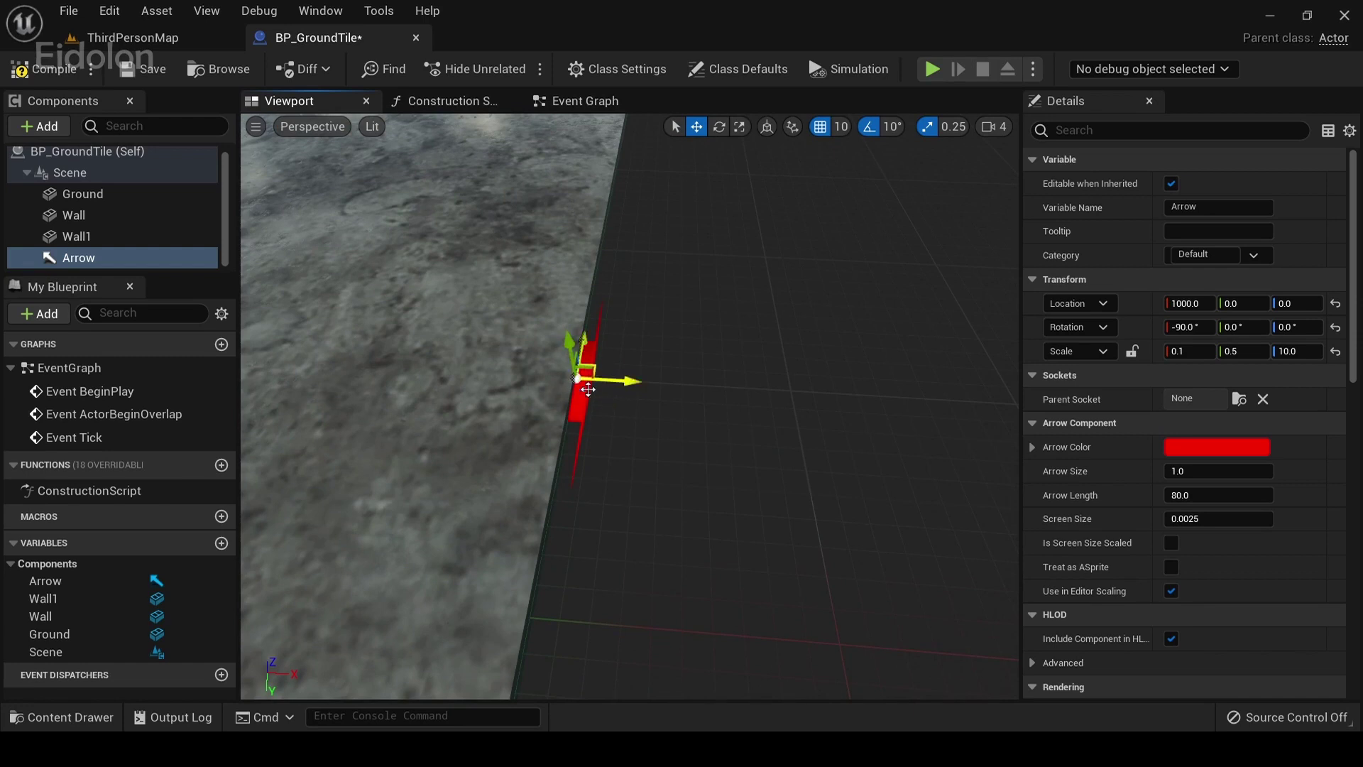
pyautogui.moveTo(630, 377)
pyautogui.mouseDown()
pyautogui.moveTo(648, 382)
pyautogui.moveTo(606, 381)
pyautogui.moveTo(628, 384)
pyautogui.mouseUp()
# - Examine the Arrow's placement on the ground's far edge between the two walls from several angles
pyautogui.keyDown('alt'); pyautogui.moveTo(629, 339); pyautogui.dragTo(611, 434, button='right'); pyautogui.keyUp('alt')
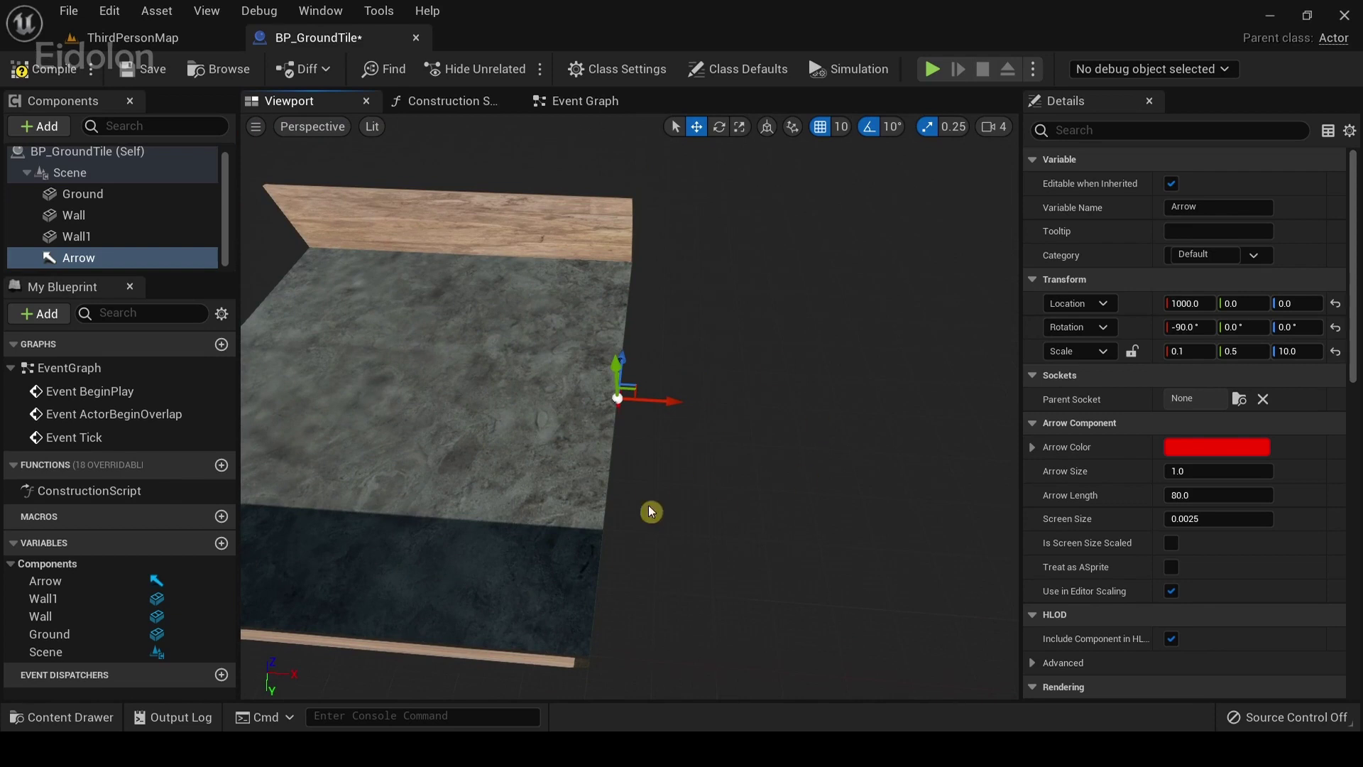
pyautogui.moveTo(681, 393); pyautogui.dragTo(687, 421, button='right')
pyautogui.moveTo(658, 277); pyautogui.dragTo(575, 256, button='right')
pyautogui.moveTo(598, 369); pyautogui.dragTo(636, 343, button='right')
pyautogui.moveTo(661, 372)
pyautogui.mouseDown()
pyautogui.moveTo(517, 364)
pyautogui.moveTo(656, 378)
pyautogui.mouseUp()
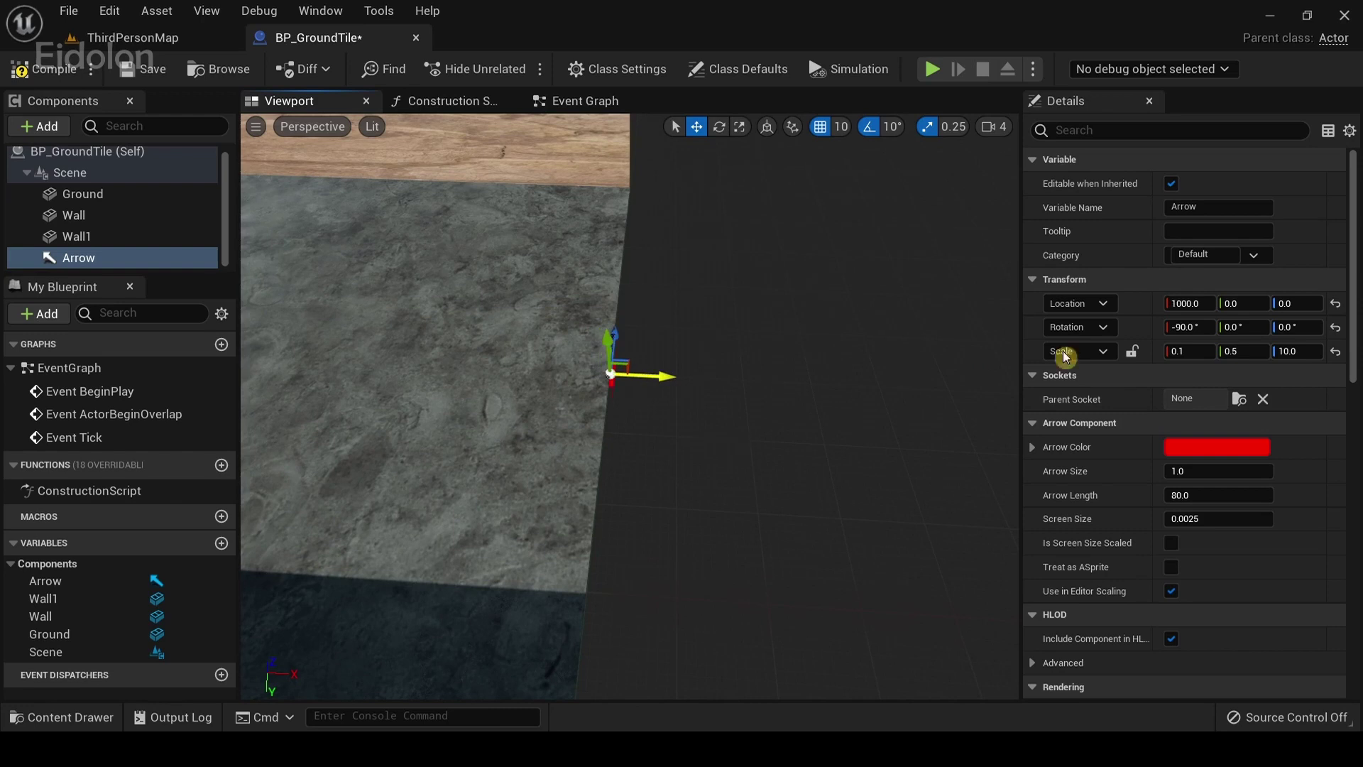
pyautogui.moveTo(710, 362); pyautogui.dragTo(871, 370, button='right')
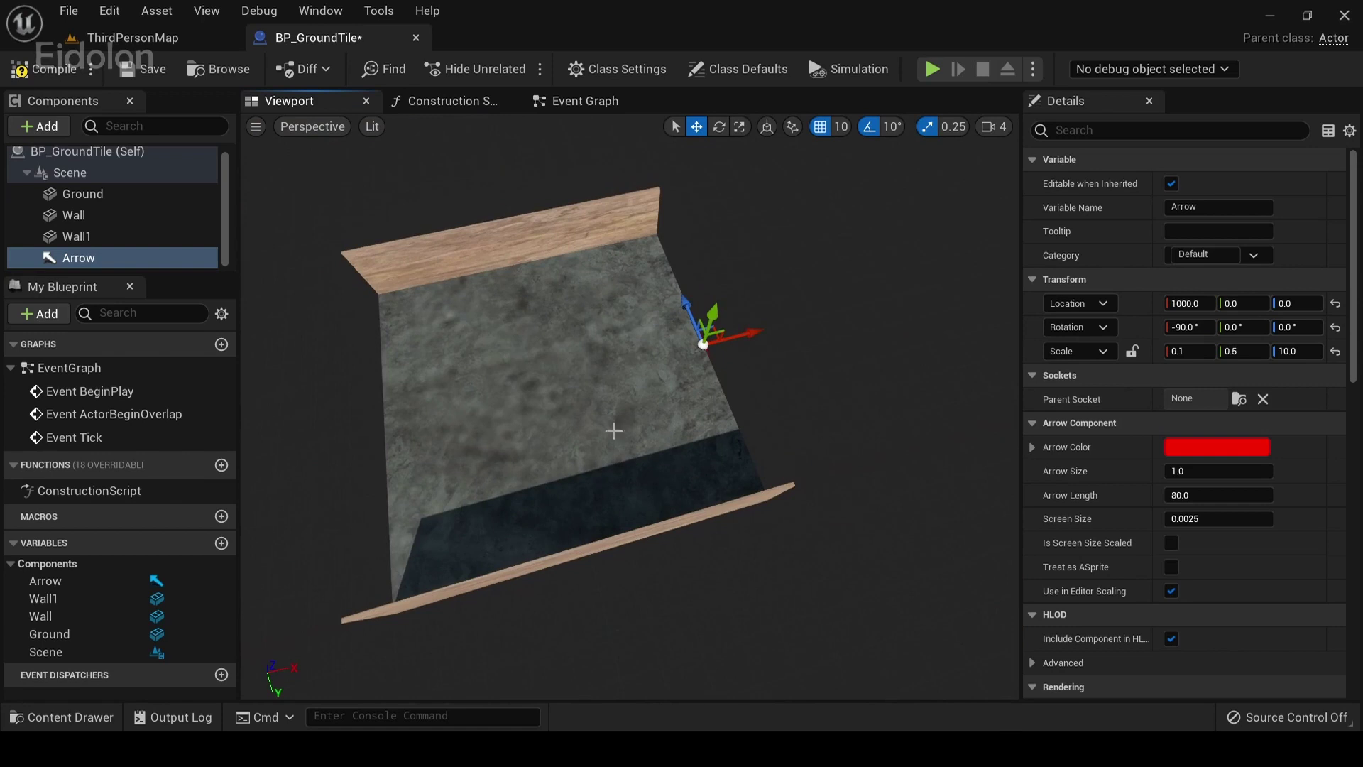
pyautogui.keyDown('alt'); pyautogui.moveTo(754, 345); pyautogui.dragTo(542, 251); pyautogui.keyUp('alt')
pyautogui.moveTo(598, 312); pyautogui.dragTo(612, 321, button='right')
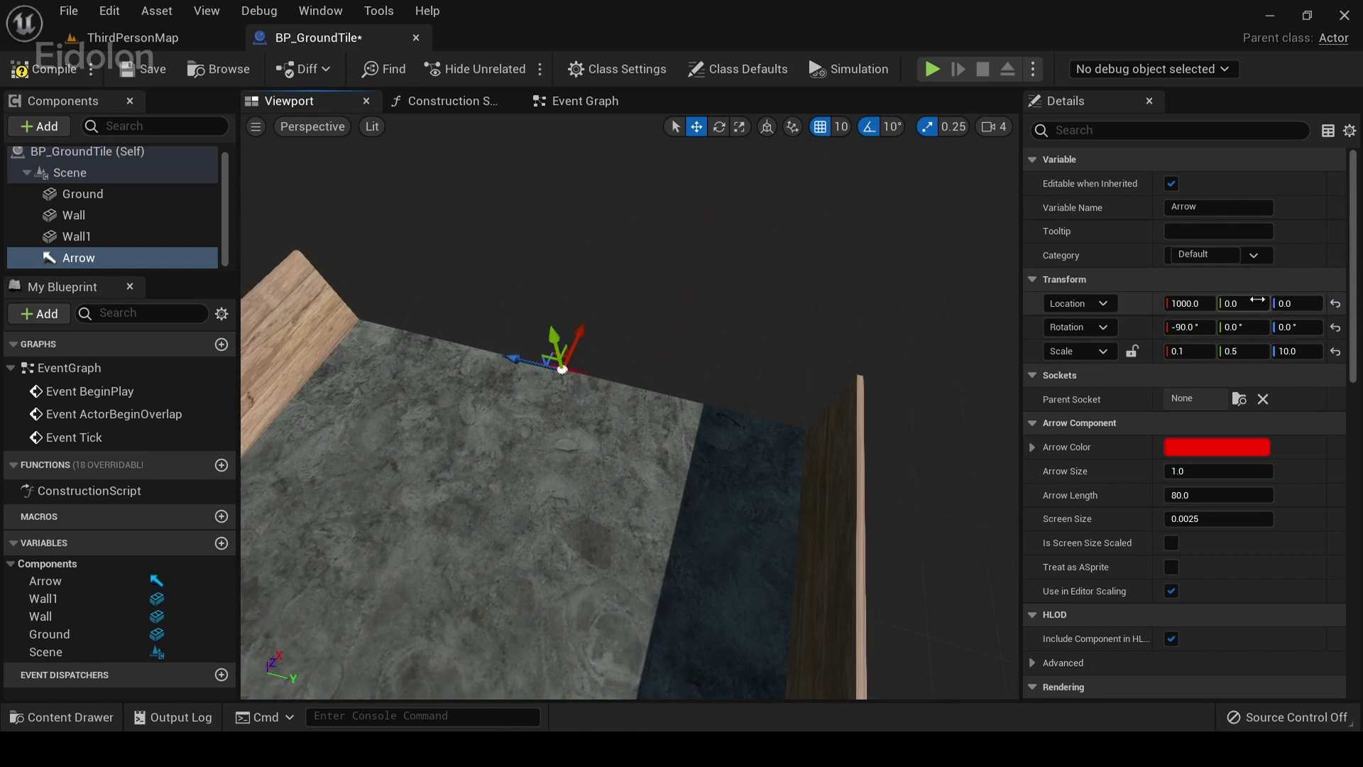
pyautogui.keyDown('alt'); pyautogui.moveTo(558, 342); pyautogui.dragTo(355, 337); pyautogui.keyUp('alt')
pyautogui.press('w')
pyautogui.moveTo(639, 381); pyautogui.dragTo(668, 340, button='right')
pyautogui.moveTo(614, 409); pyautogui.dragTo(619, 391, button='right')
pyautogui.press('w')
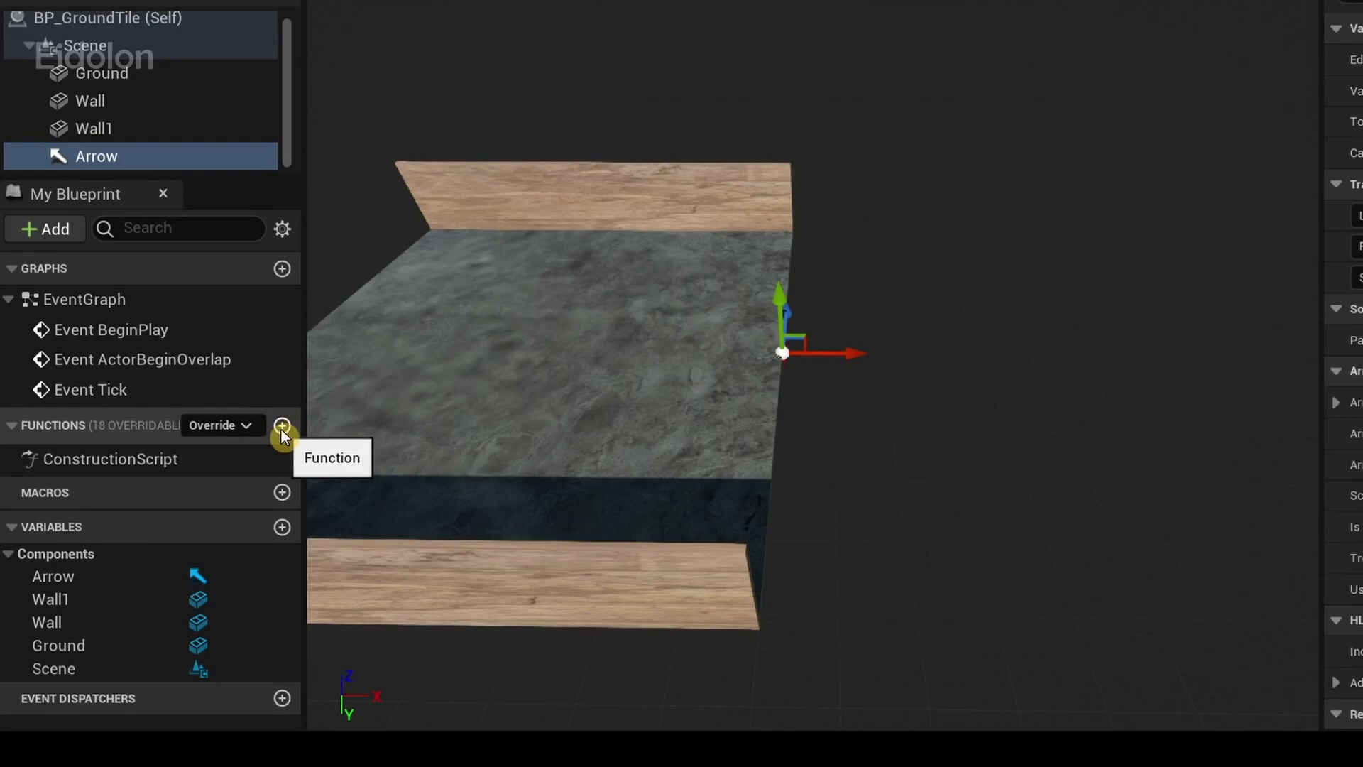
# - Create a new function in the blueprint and name it GetArrowTransform
pyautogui.click(281, 427)
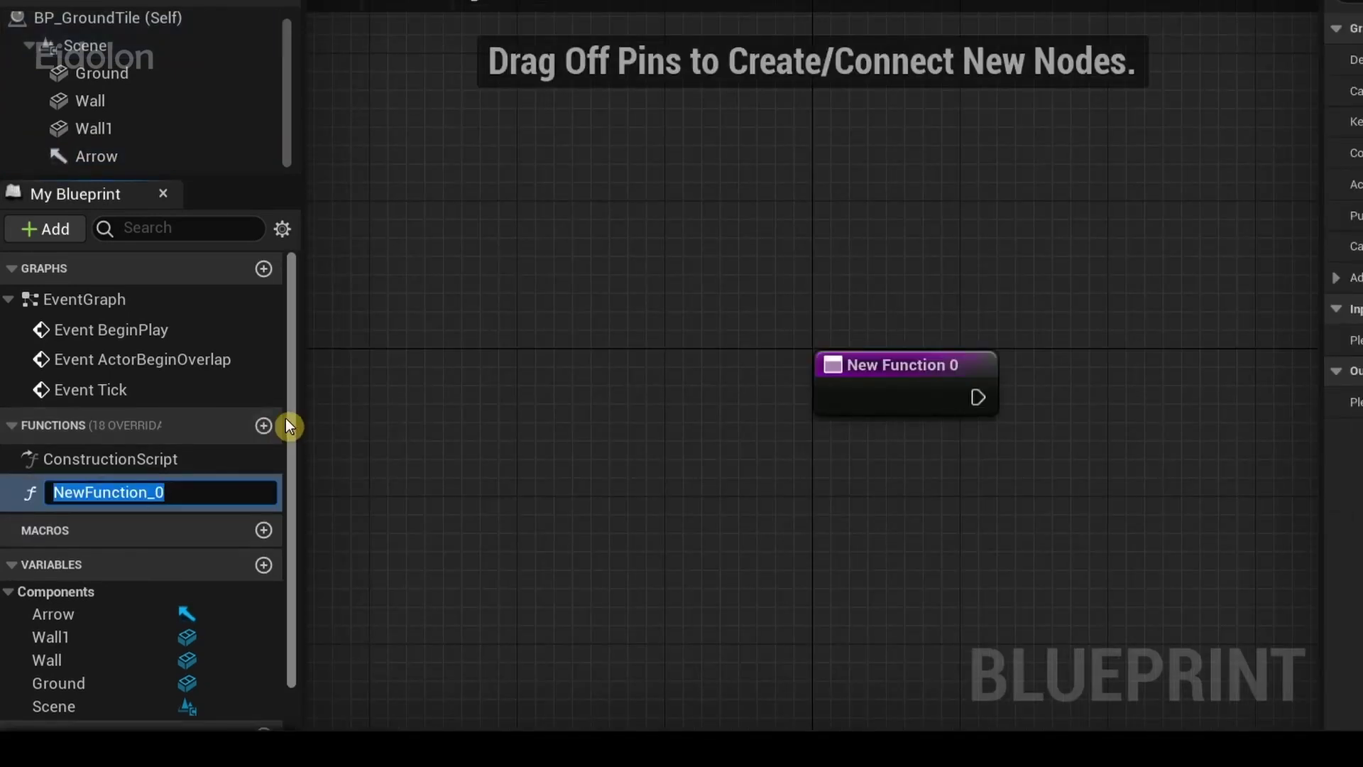
pyautogui.write('G')
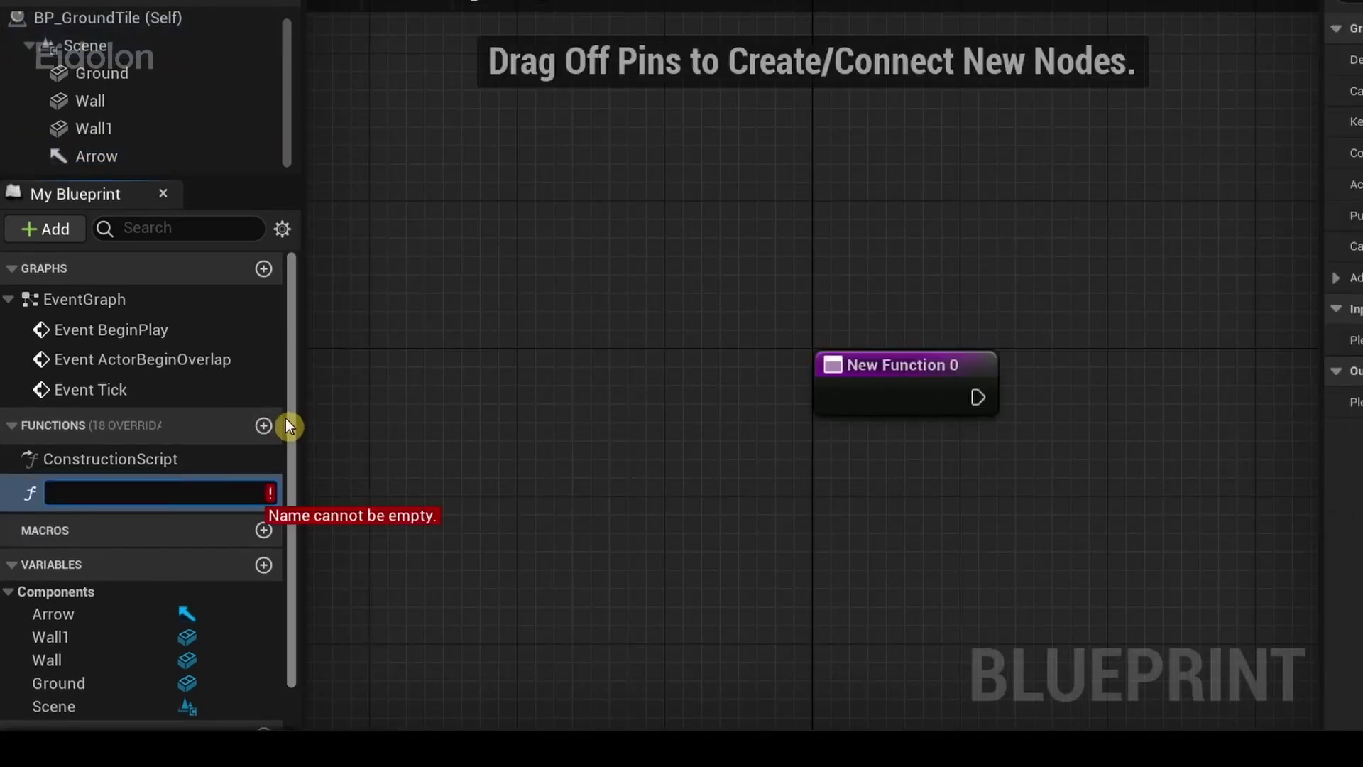
pyautogui.write('et')
pyautogui.click(582, 353)
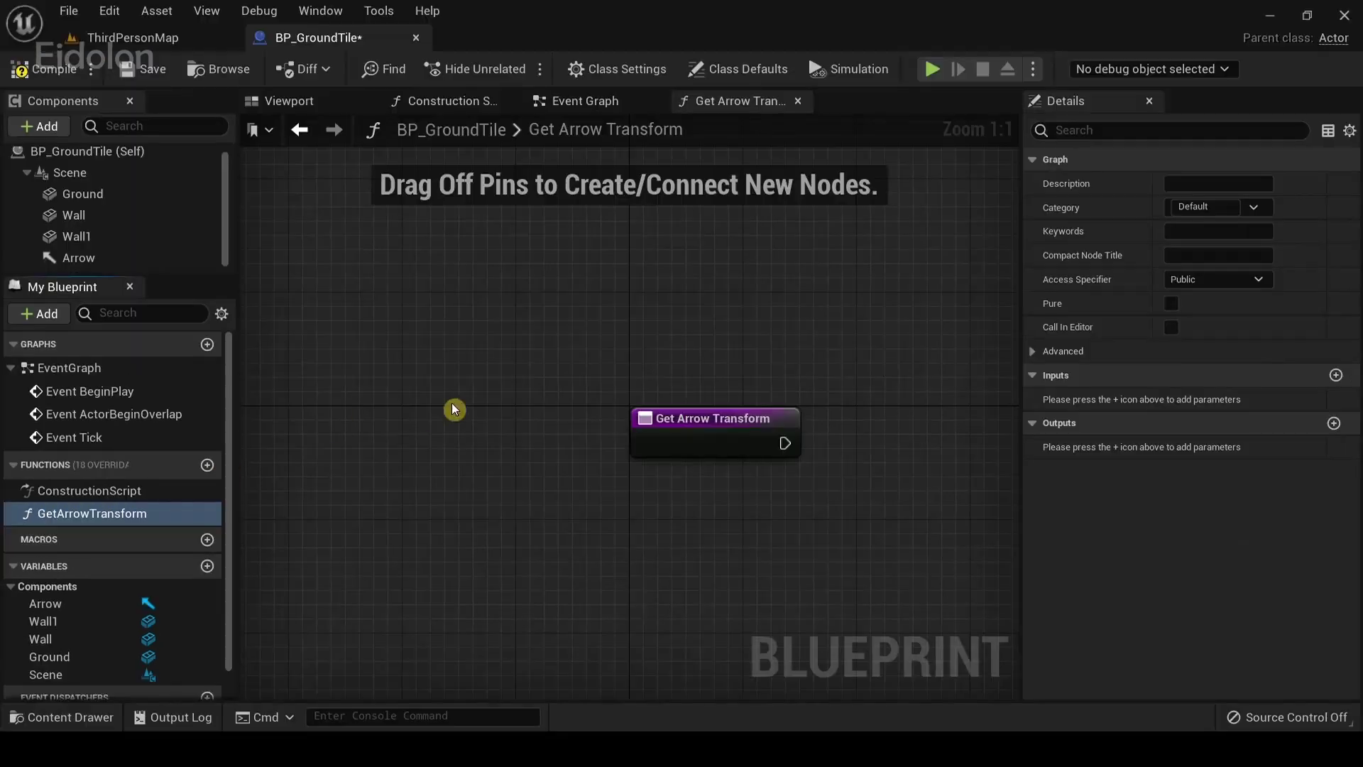
# - Add a Return Node to the GetArrowTransform function, connected to the entry node's execution output
pyautogui.moveTo(983, 395); pyautogui.dragTo(536, 237)
pyautogui.moveTo(418, 320); pyautogui.dragTo(496, 331, button='right')
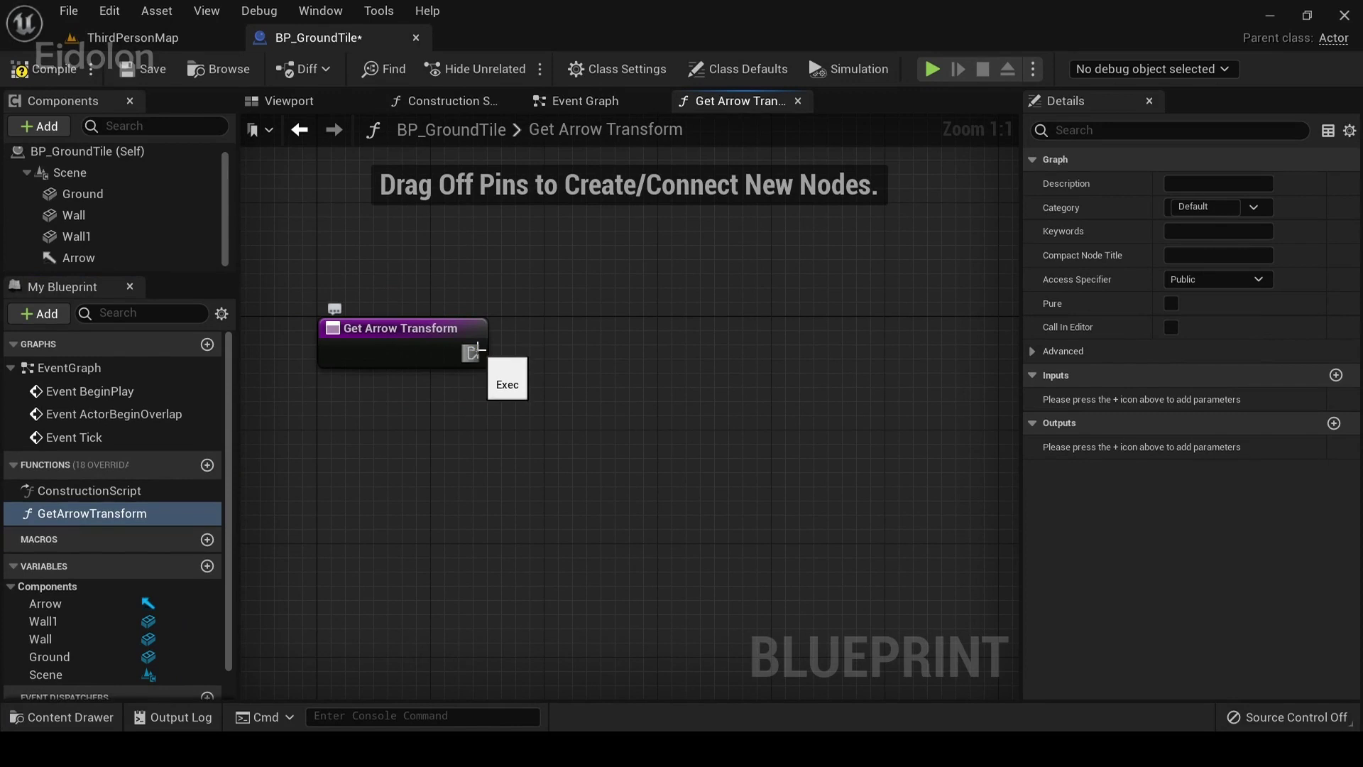
pyautogui.moveTo(472, 352); pyautogui.dragTo(694, 353)
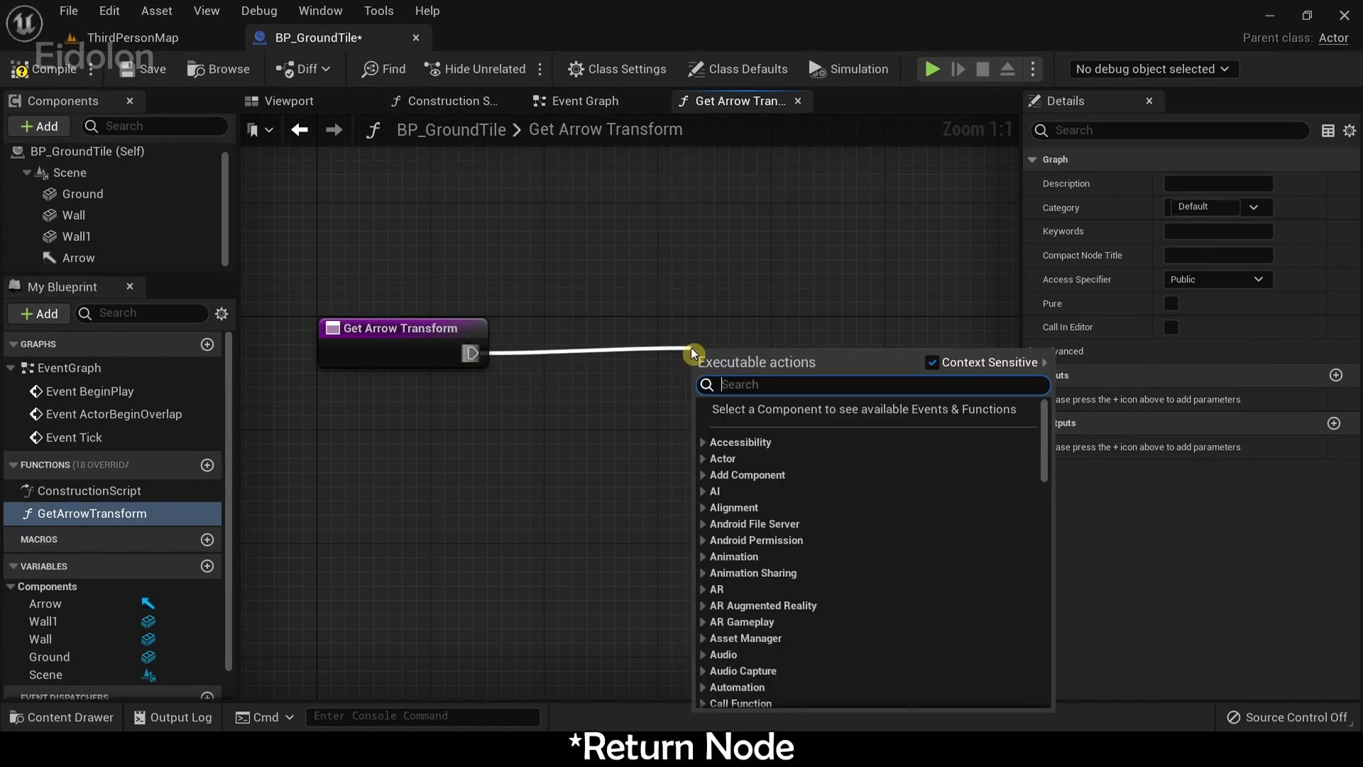
pyautogui.write('return')
pyautogui.press('Return')
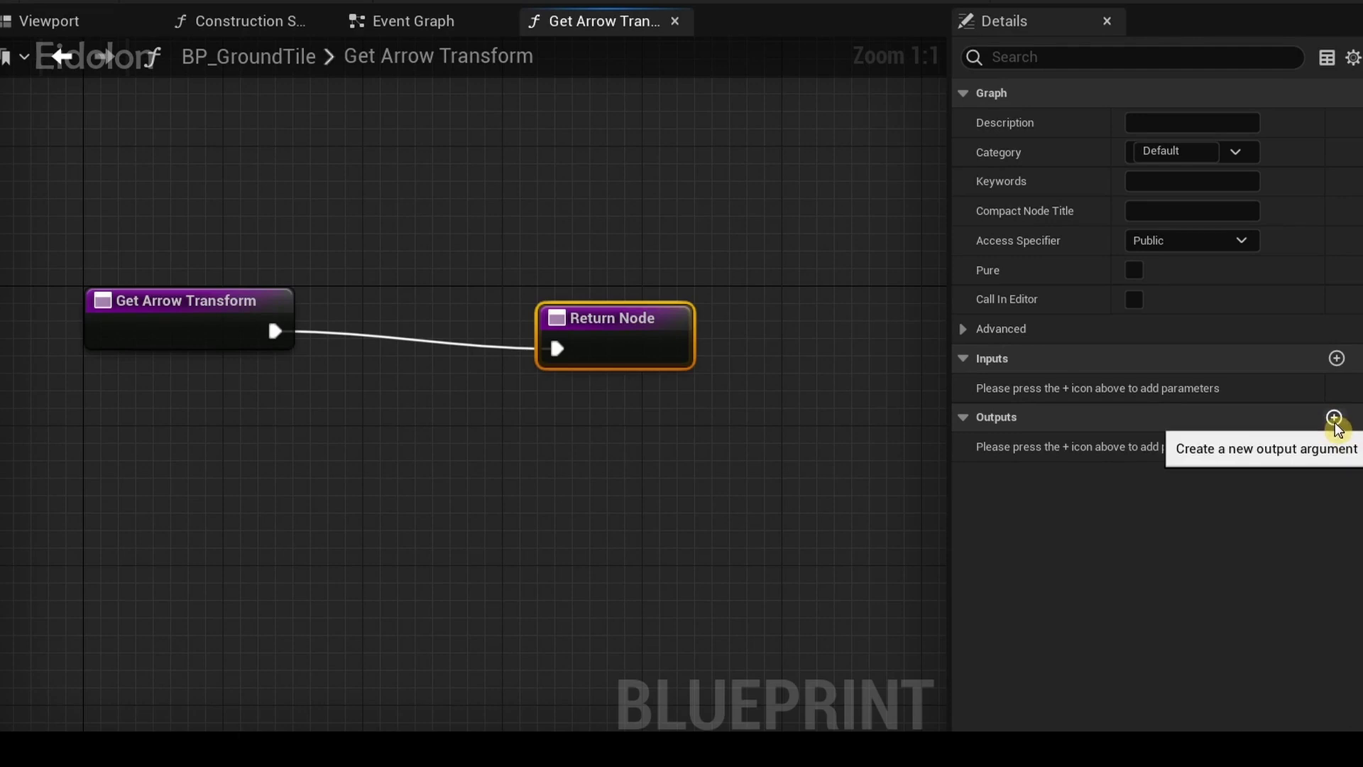
# - Add an output of type Transform to the function and name it ArrowTransform
pyautogui.click(1334, 419)
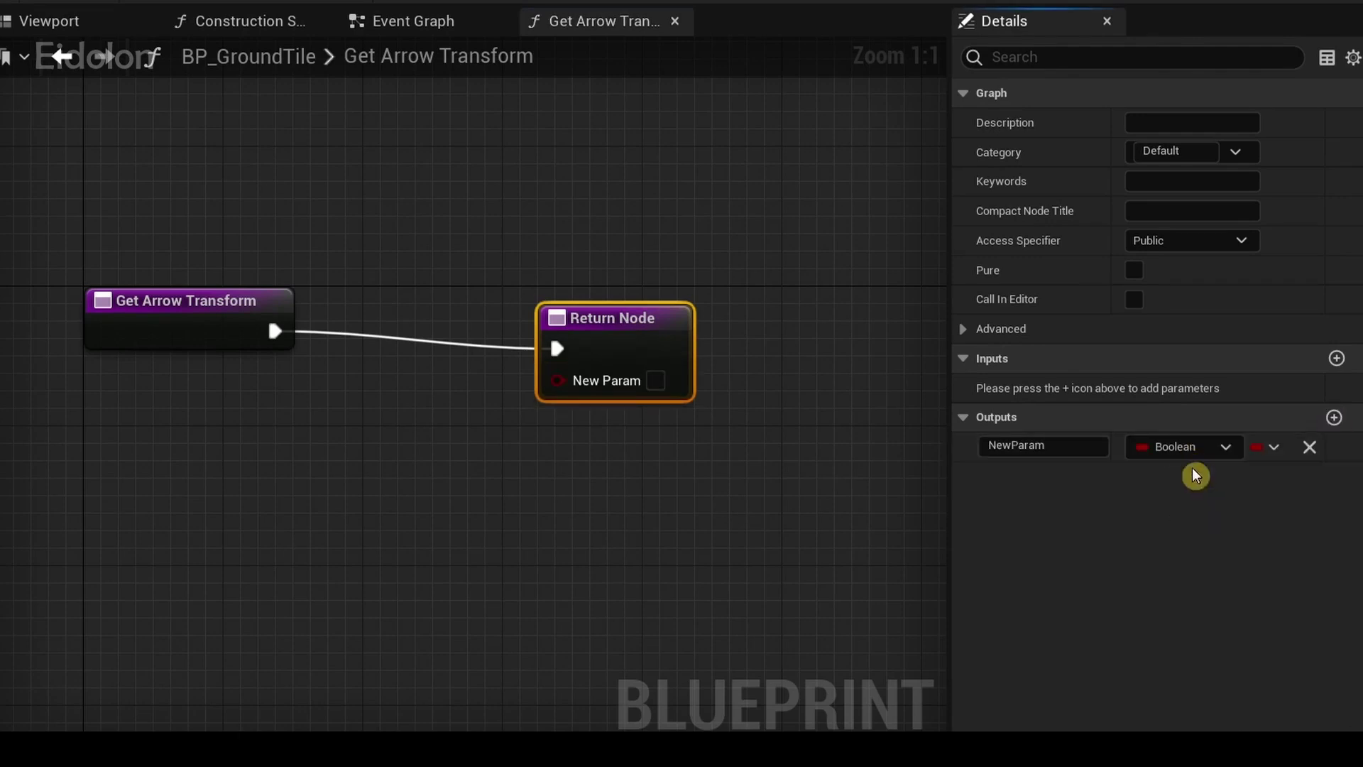
pyautogui.click(1182, 449)
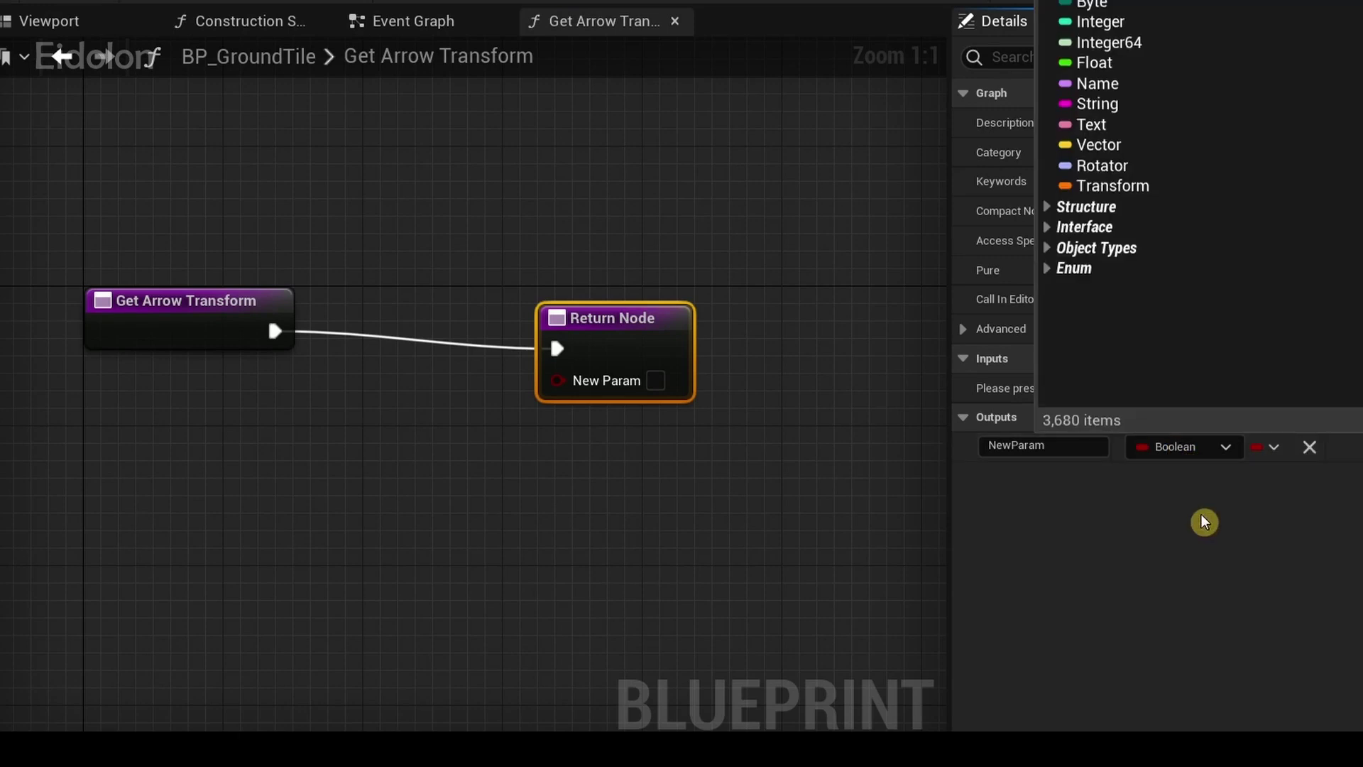
pyautogui.click(1168, 186)
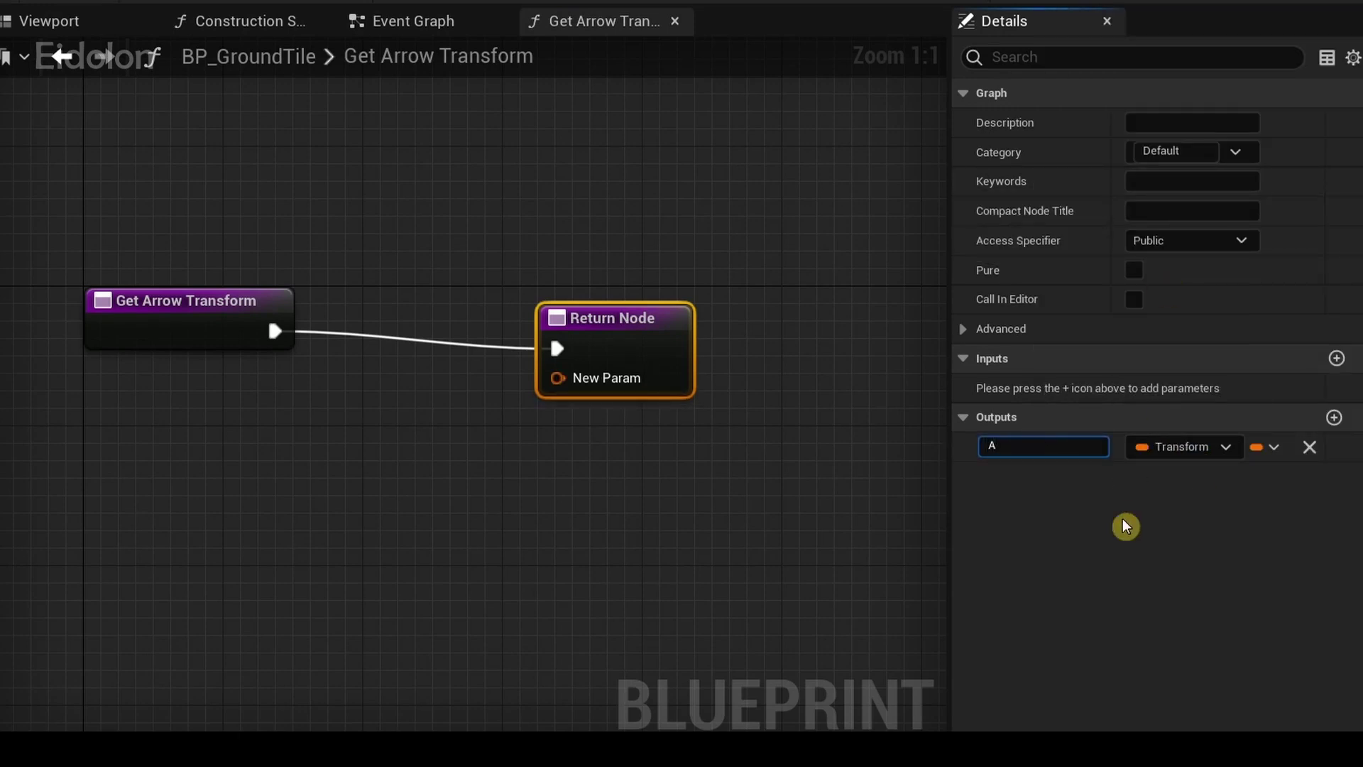
pyautogui.write('Arr')
pyautogui.write('owTransform')
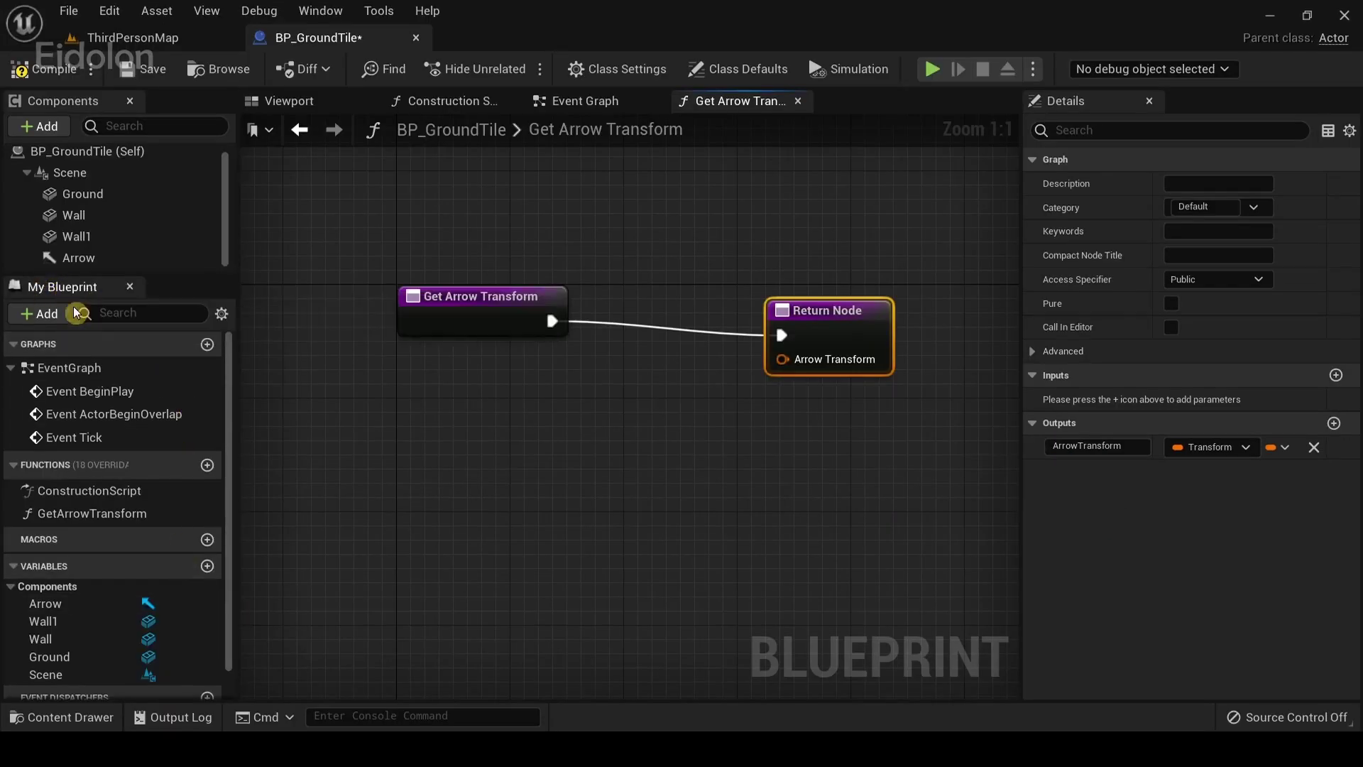
# - Place a Get node for the Arrow component below the function's entry node in the graph
pyautogui.scroll(-1, 148, 483)
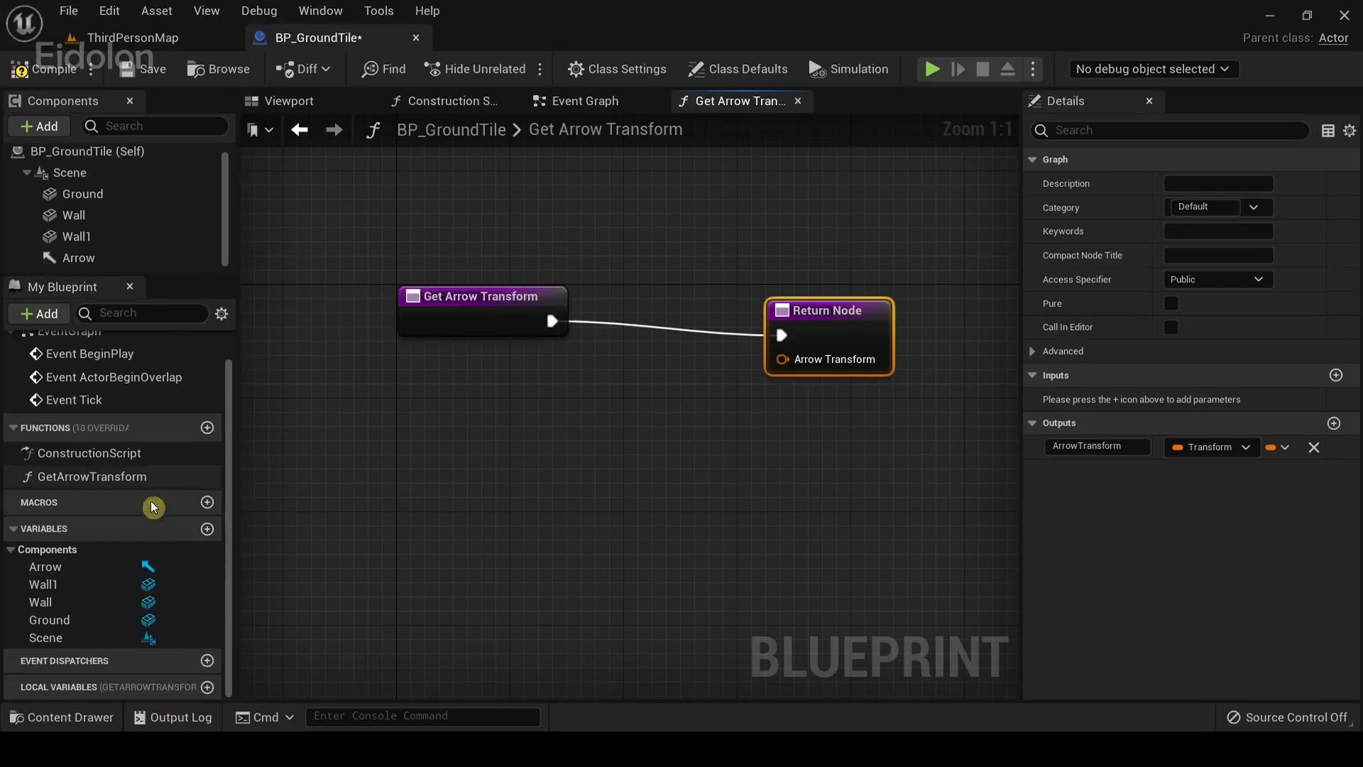
pyautogui.click(69, 567)
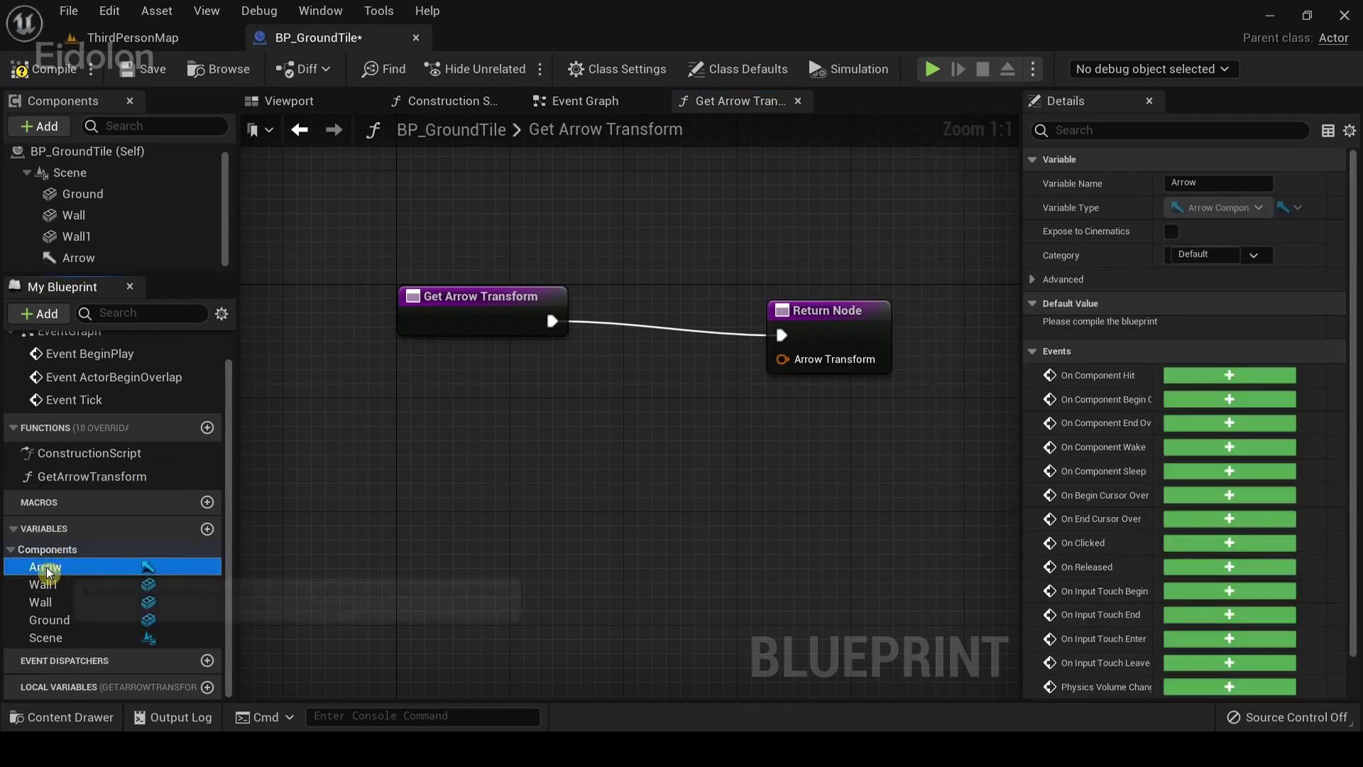
pyautogui.moveTo(70, 564); pyautogui.dragTo(449, 433)
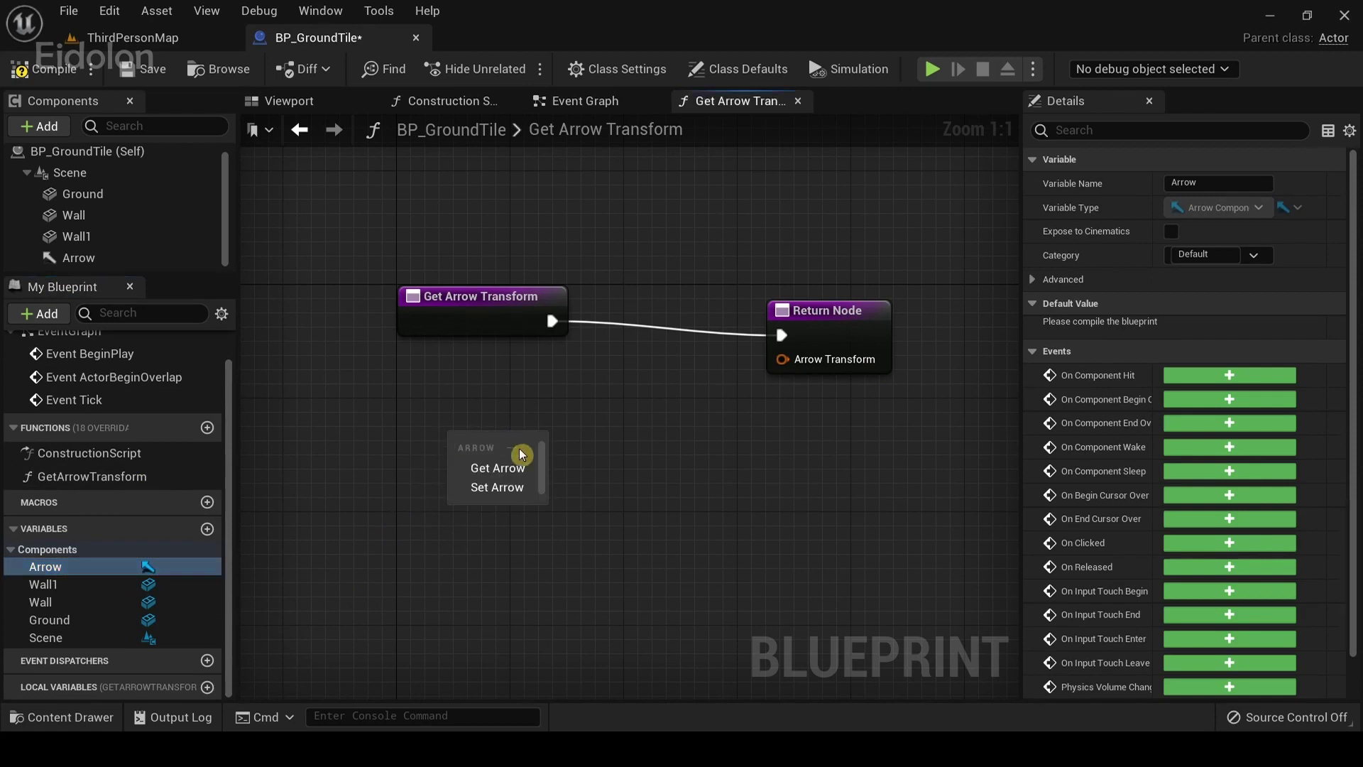
pyautogui.click(514, 480)
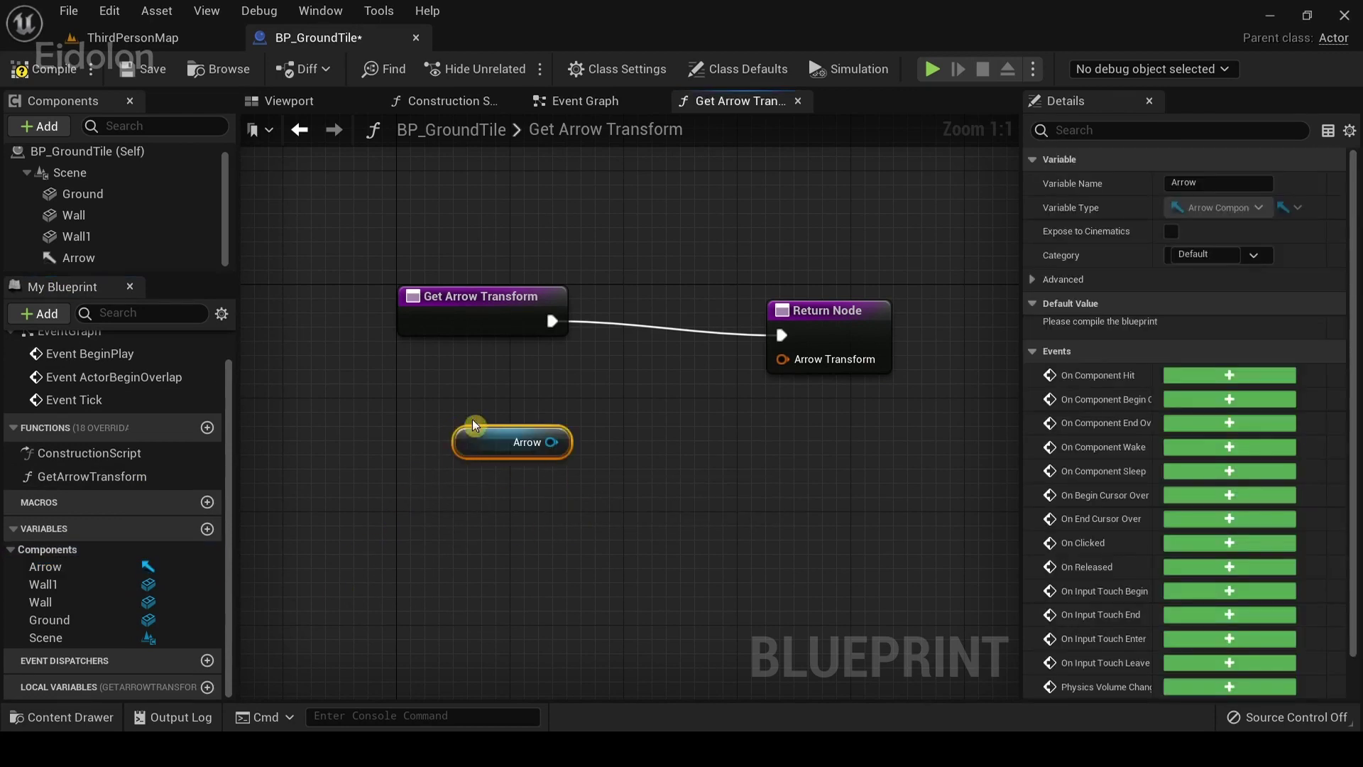
# - Add a Get World Transform node from the Arrow node and connect its Return Value to the Return Node's Arrow Transform input
pyautogui.moveTo(527, 432); pyautogui.dragTo(652, 500)
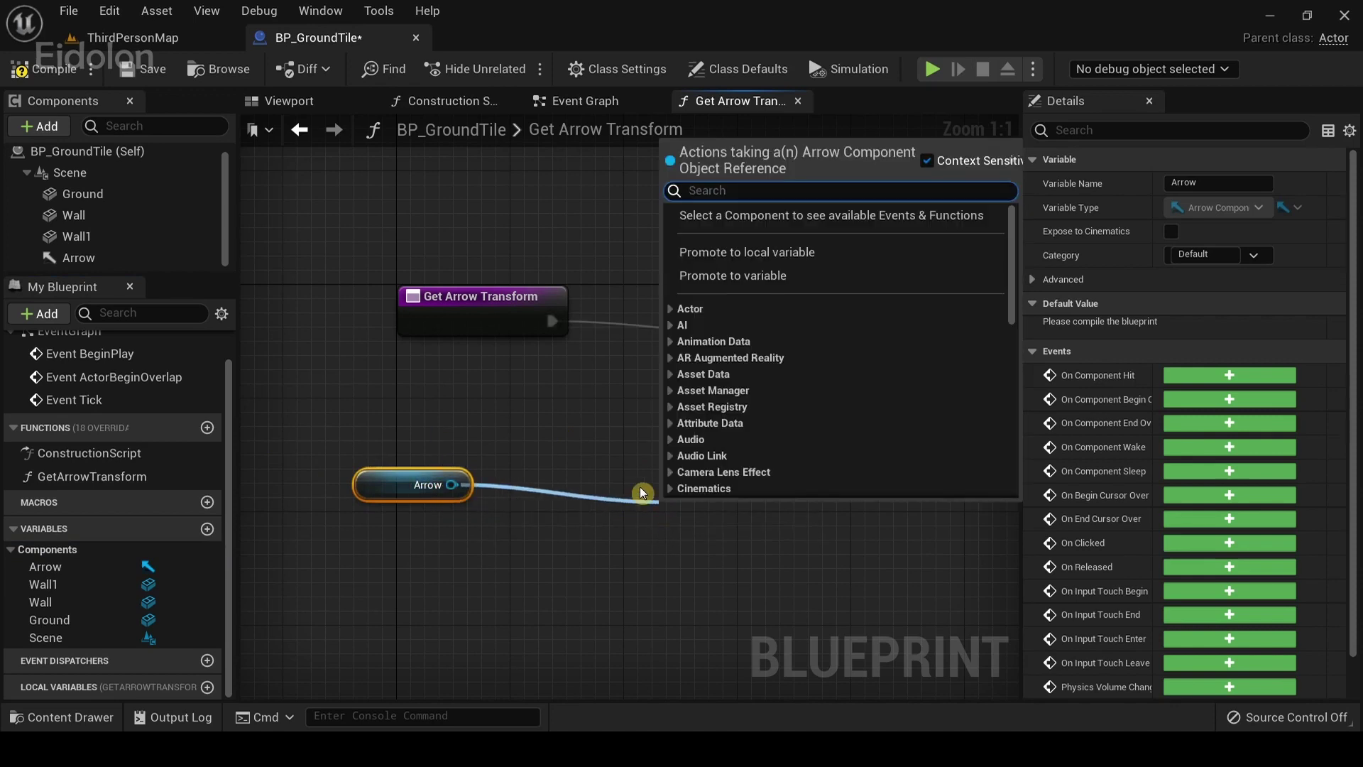
pyautogui.write('getworl')
pyautogui.click(759, 301)
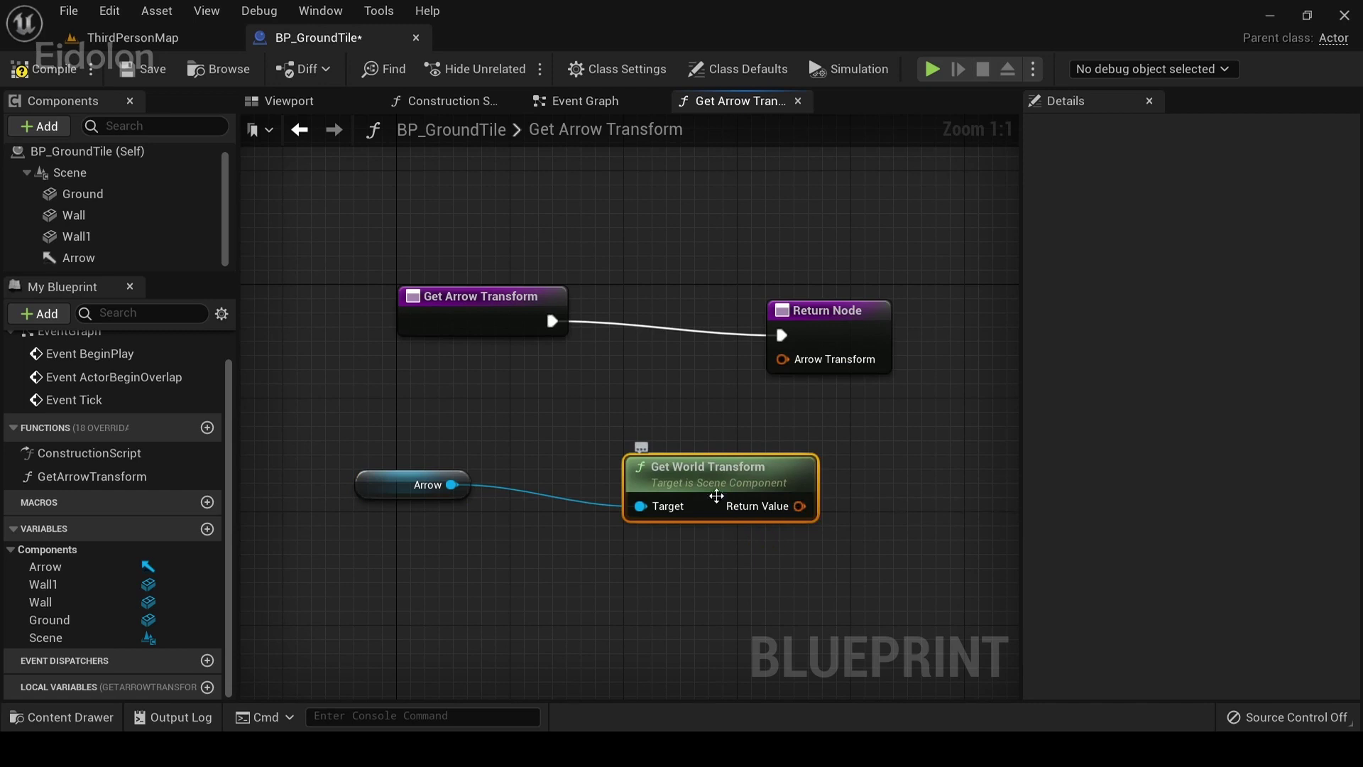
pyautogui.moveTo(785, 504); pyautogui.dragTo(784, 359)
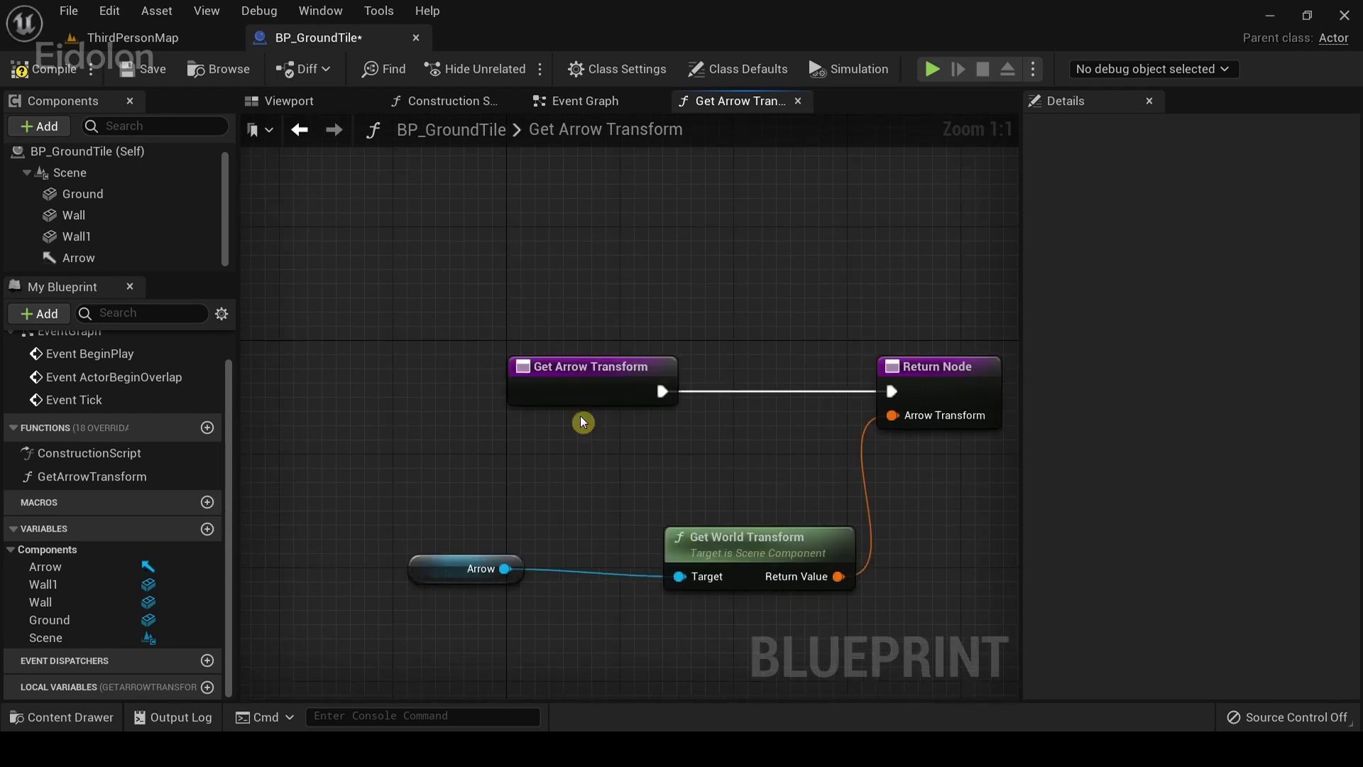
# - Examine the GetArrowTransform function's nodes and output, and the Arrow component's placement at the end of the ground tile
pyautogui.click(658, 384)
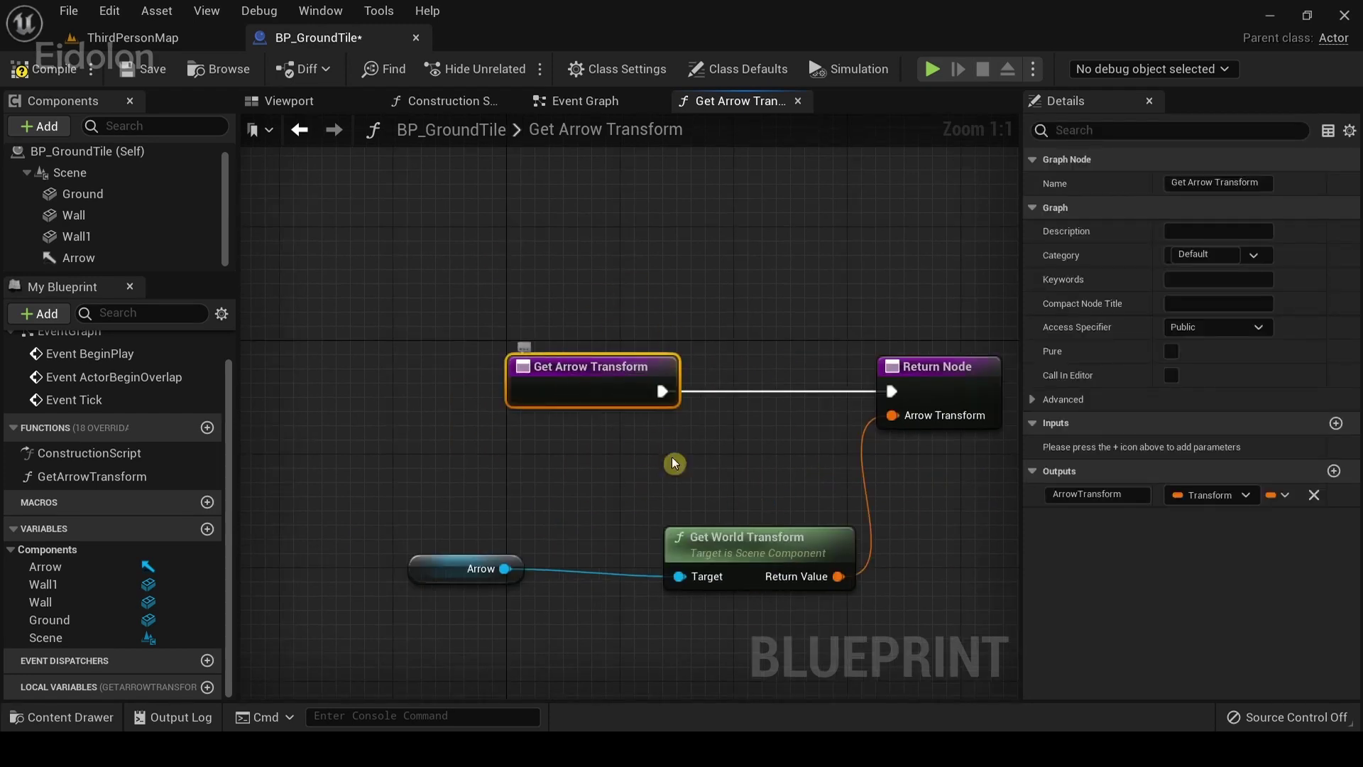
pyautogui.moveTo(777, 319); pyautogui.dragTo(702, 281, button='right')
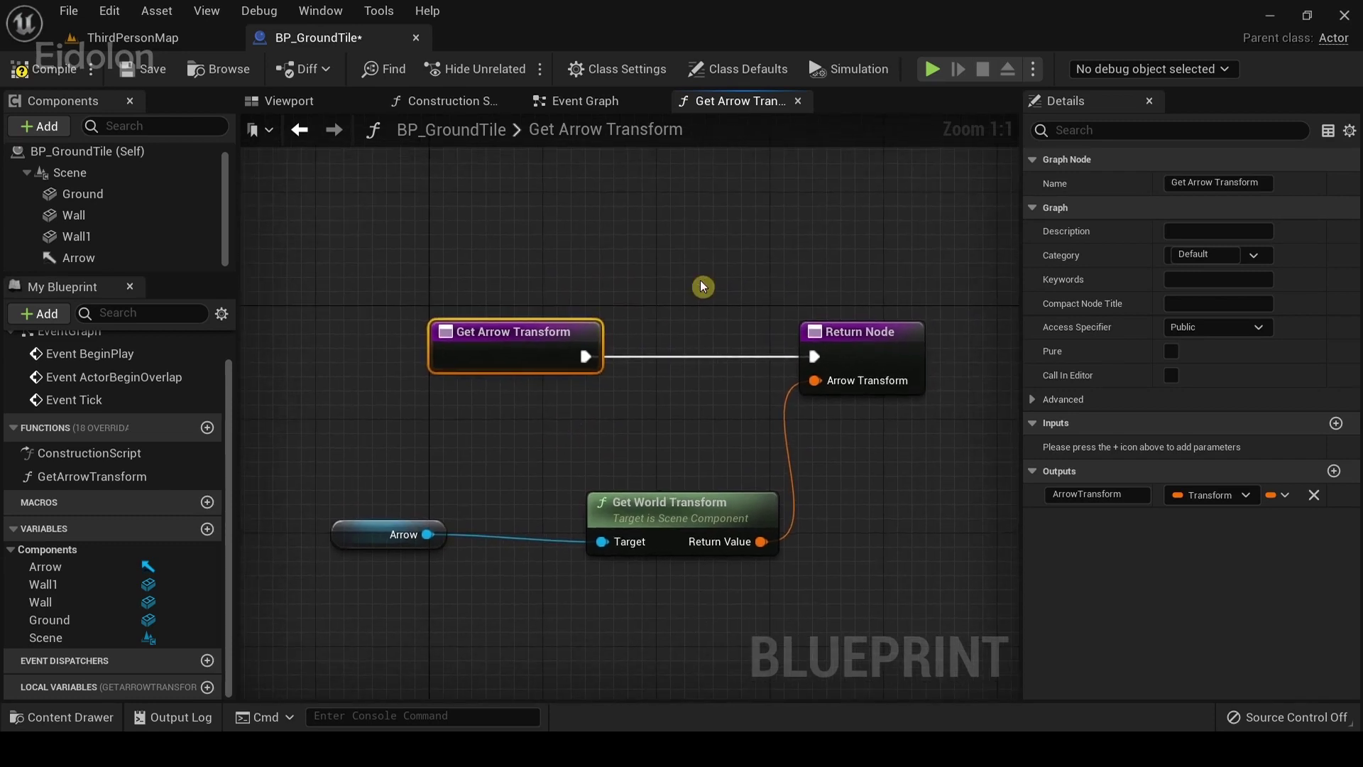
pyautogui.click(384, 534)
pyautogui.click(321, 110)
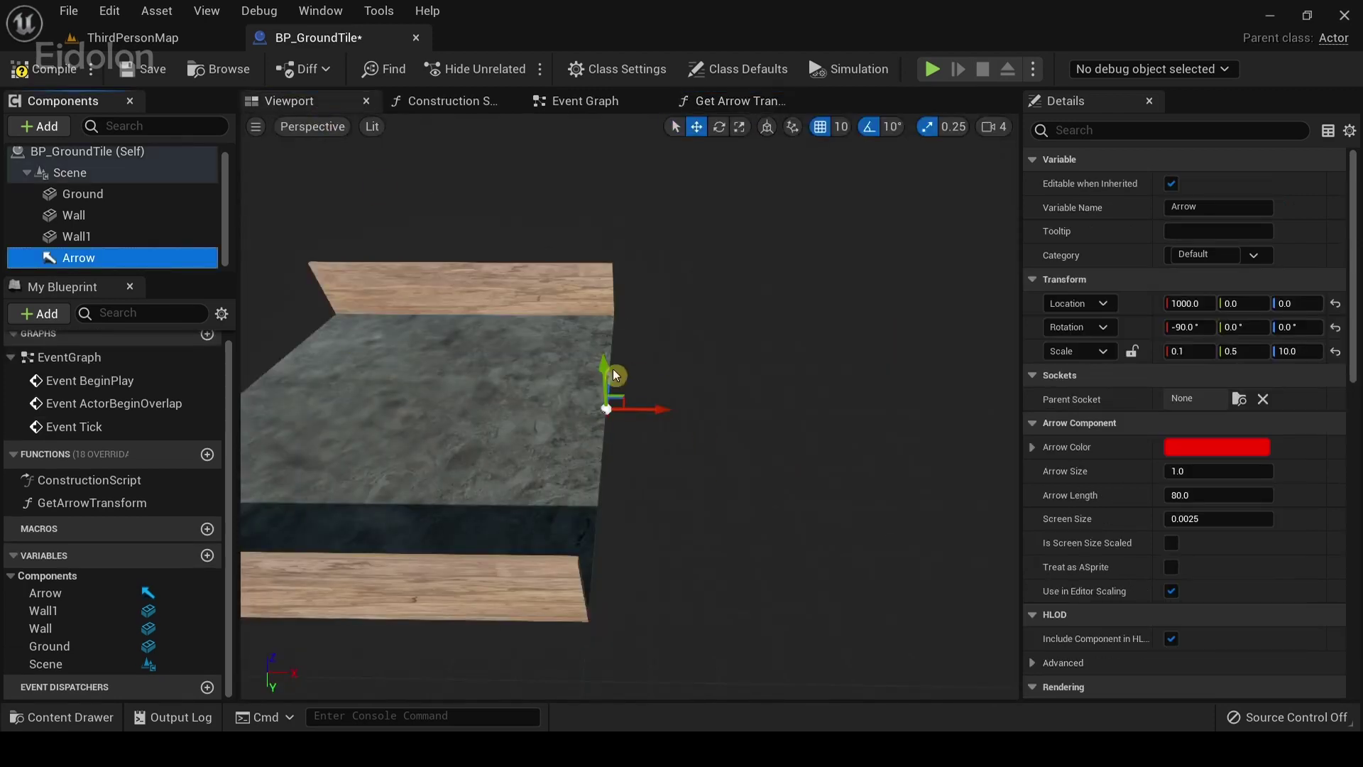
pyautogui.click(733, 101)
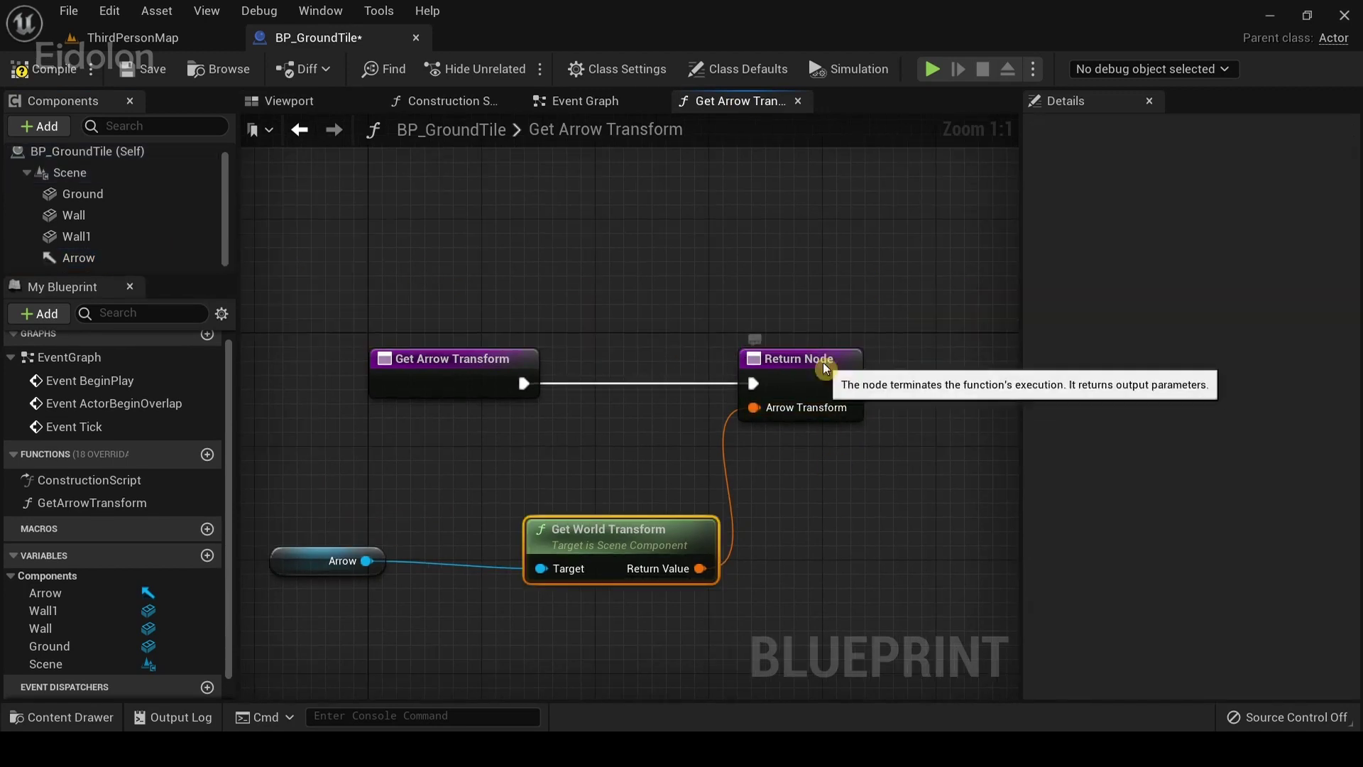
pyautogui.click(815, 353)
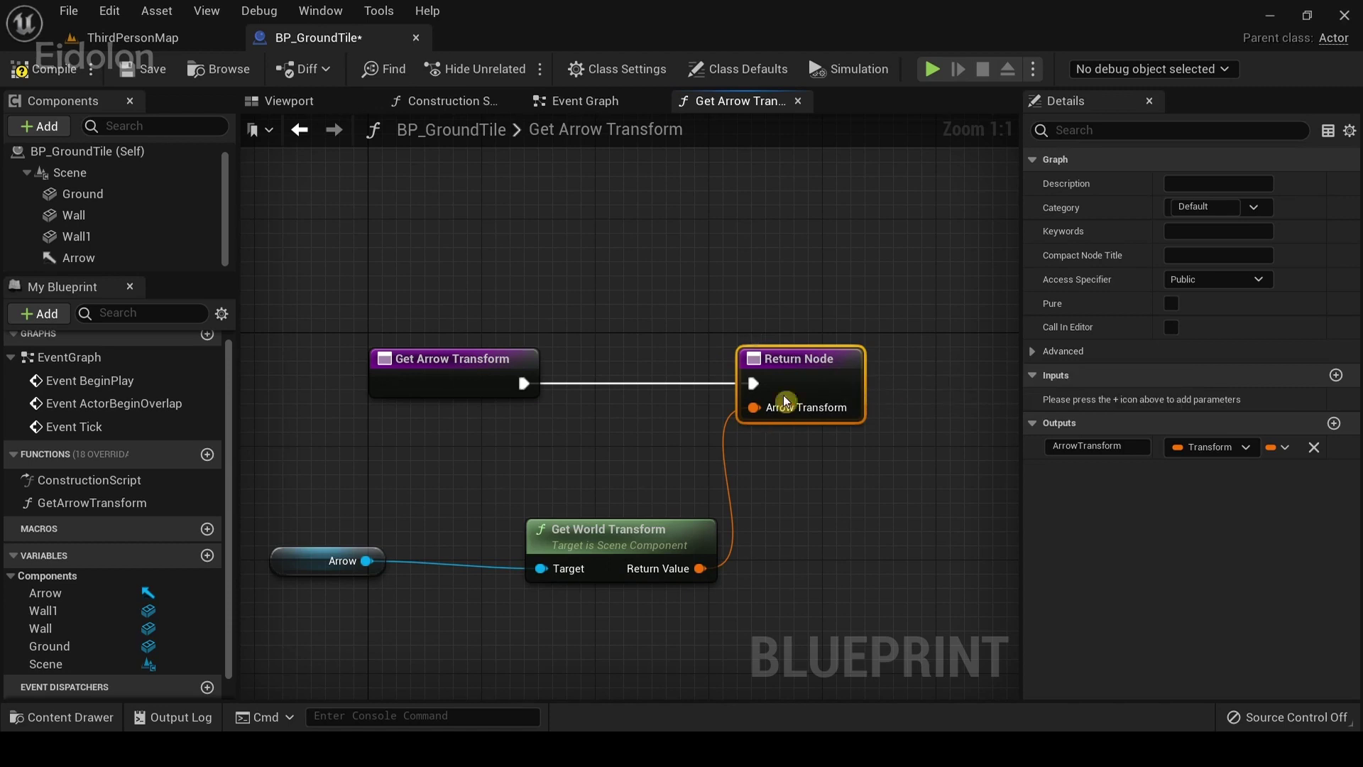
pyautogui.click(461, 359)
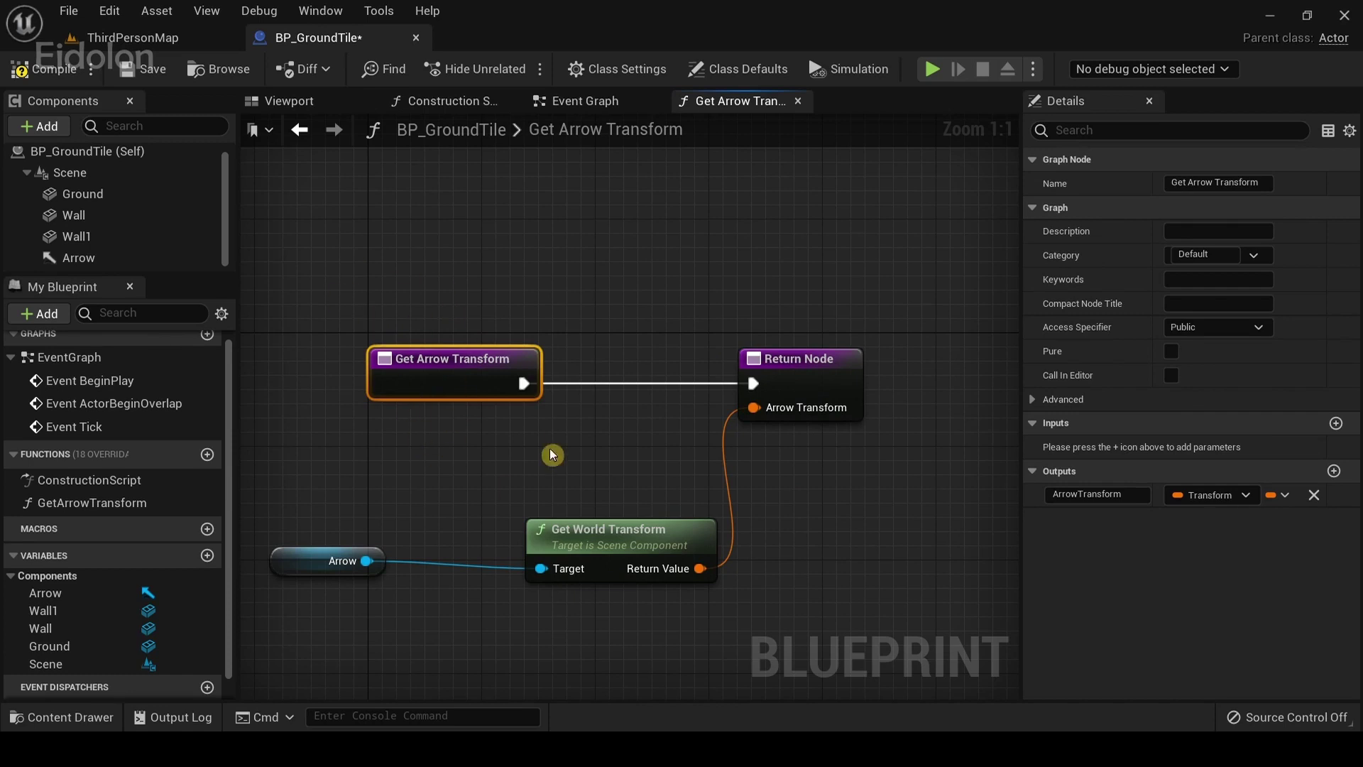
# - Compile the BP_GroundTile blueprint and show the tile in its 3D preview
pyautogui.press('F7')
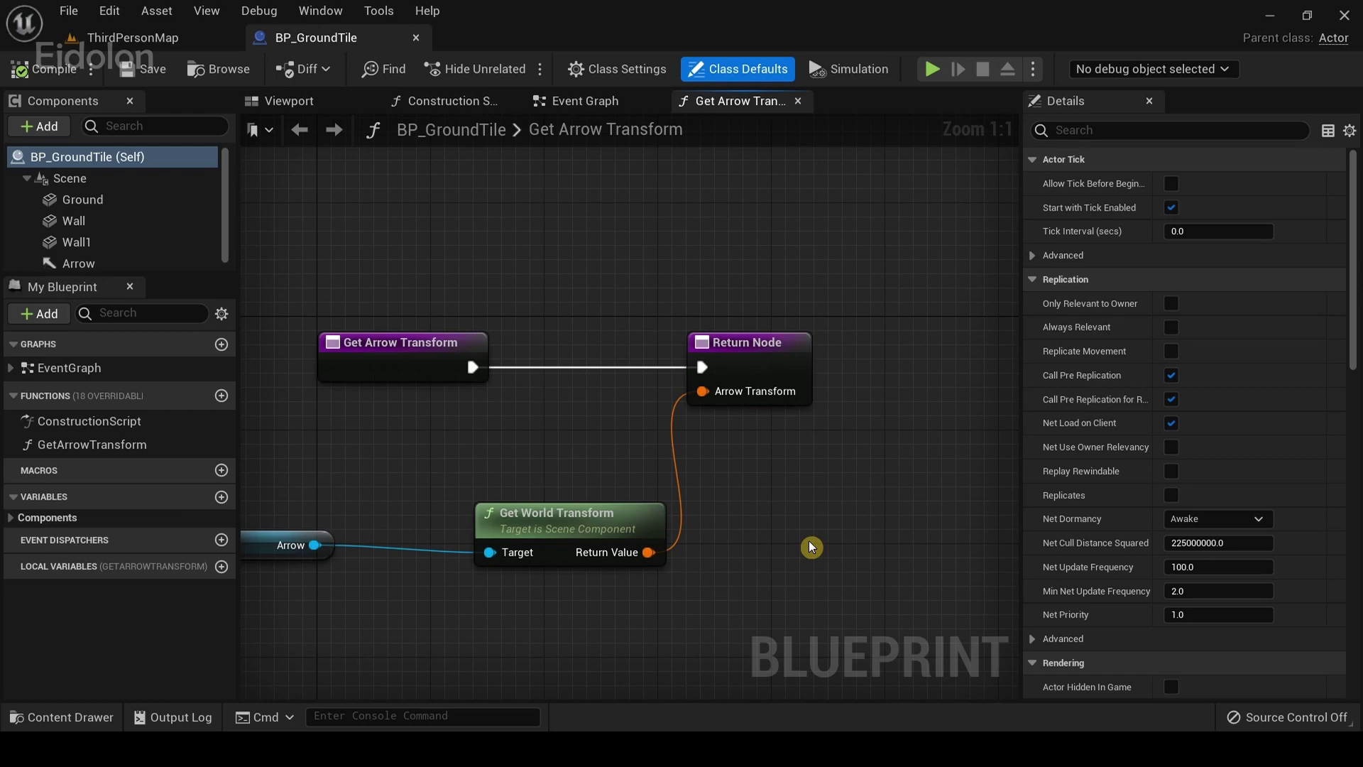
pyautogui.click(282, 100)
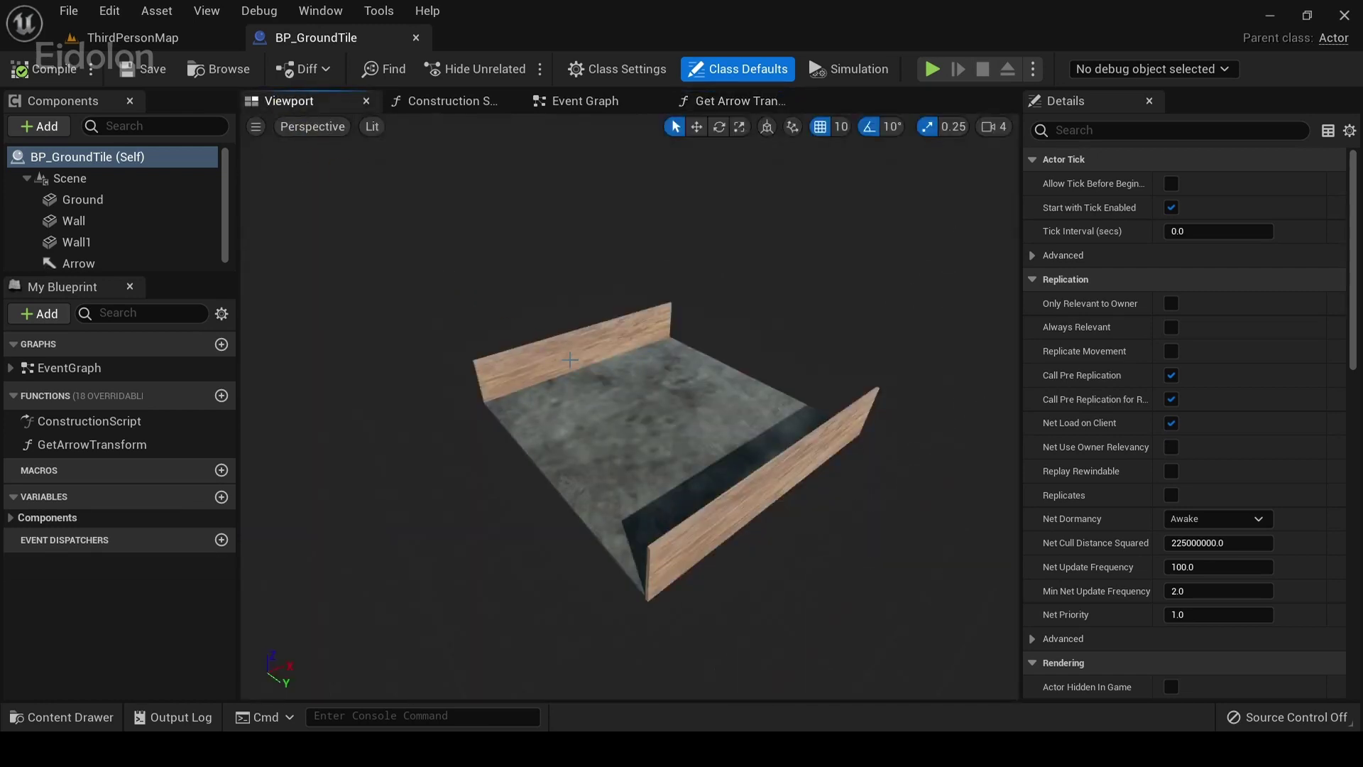